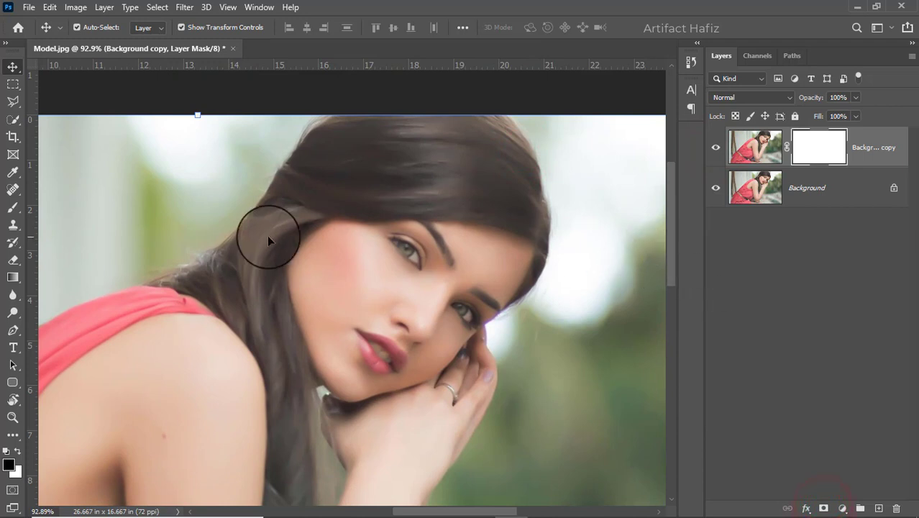
Step: Set up a black Soft Round brush at 200 px with 100% opacity and 100% flow for painting on the layer mask
{"action": "left_click", "coordinate": [13, 208]}
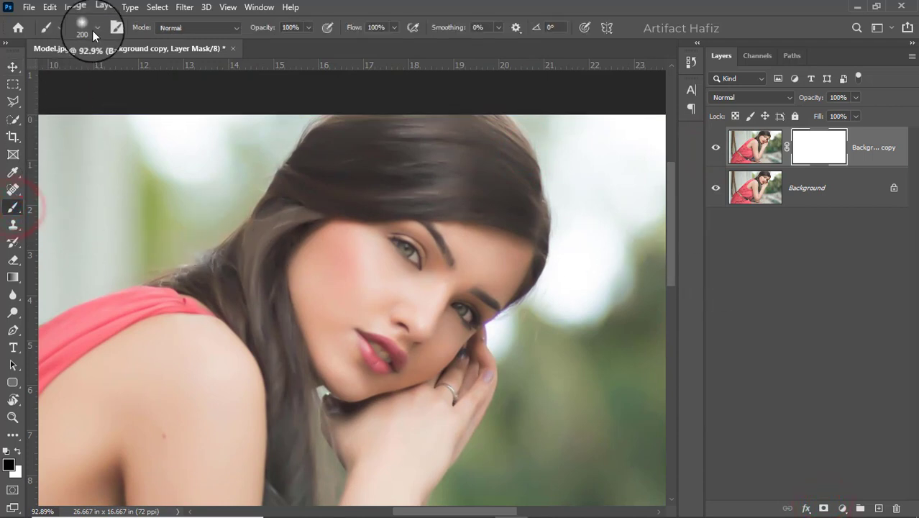
{"action": "left_click", "coordinate": [93, 28]}
{"action": "left_click", "coordinate": [47, 205]}
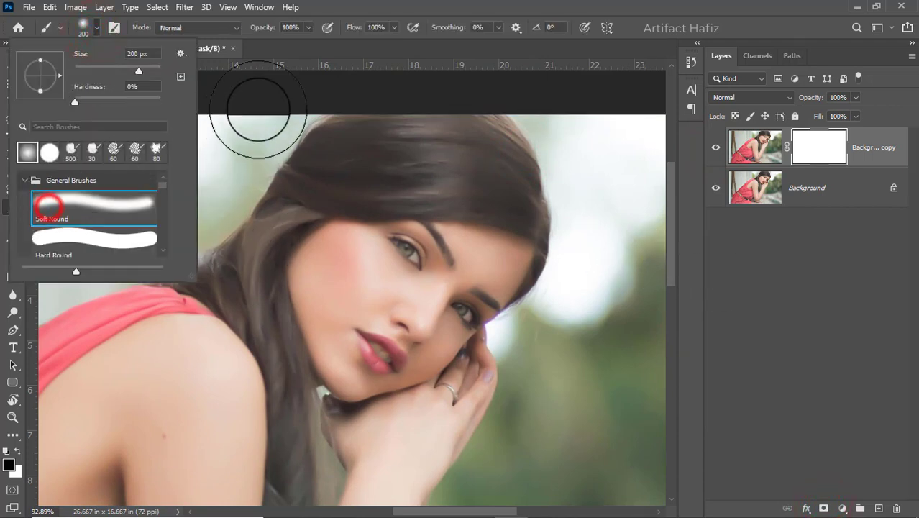
{"action": "left_click", "coordinate": [307, 28]}
{"action": "left_click", "coordinate": [315, 43]}
{"action": "left_click", "coordinate": [402, 28]}
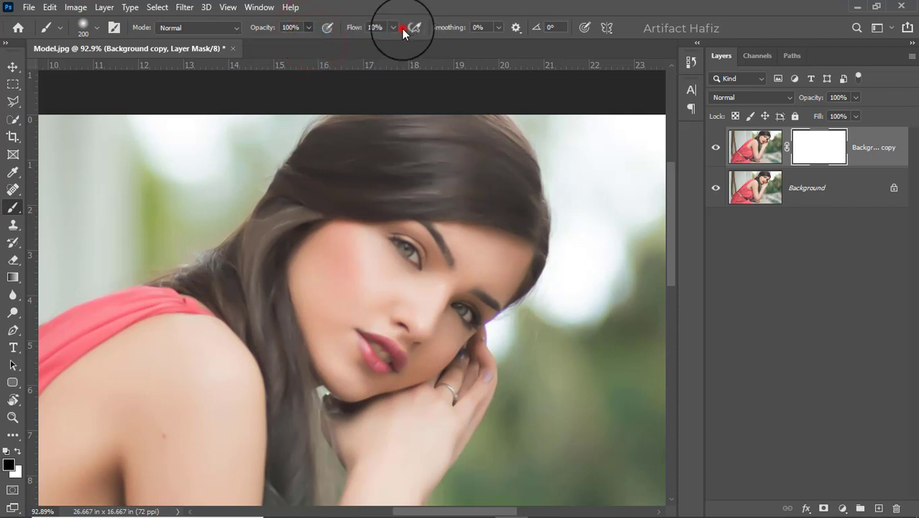
{"action": "left_click", "coordinate": [394, 43]}
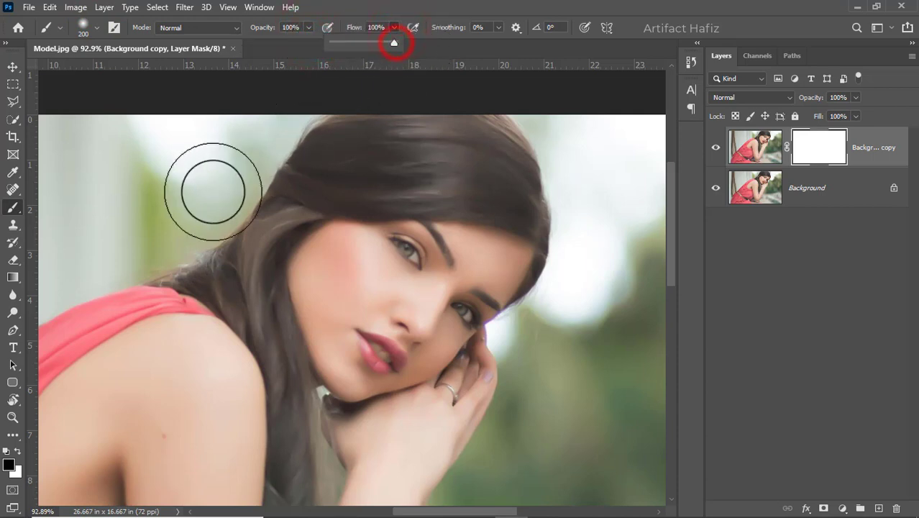
{"action": "left_click", "coordinate": [19, 452]}
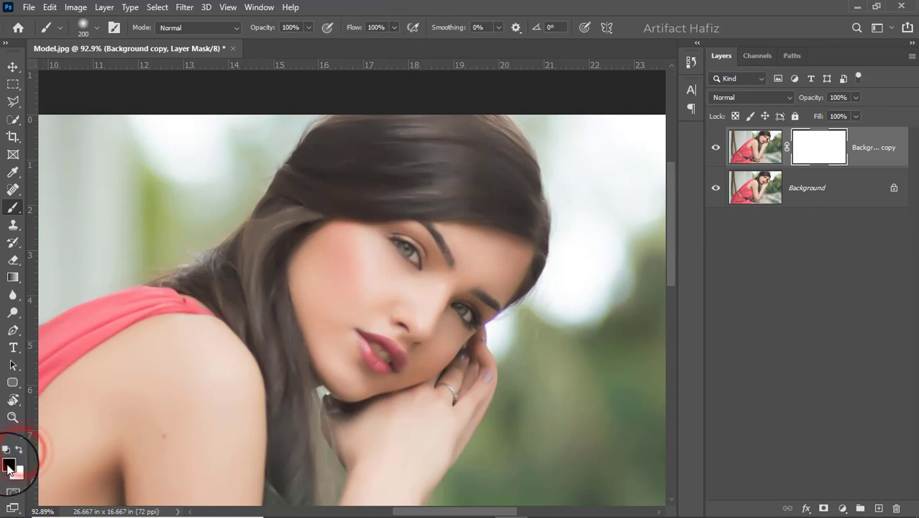
Step: Reduce the brush size and mask out the smoothed copy over the model's upper eye and eyebrow
{"action": "key", "text": "bracketleft"}
{"action": "key", "text": "bracketleft"}
{"action": "key", "text": "bracketleft"}
{"action": "key", "text": "bracketleft"}
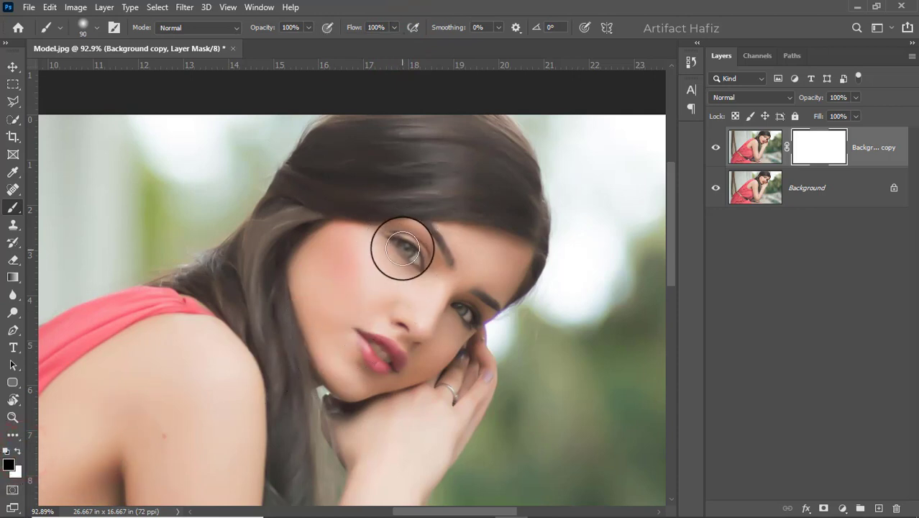
{"action": "mouse_move", "coordinate": [401, 243]}
{"action": "left_mouse_down"}
{"action": "mouse_move", "coordinate": [419, 269]}
{"action": "mouse_move", "coordinate": [407, 229]}
{"action": "mouse_move", "coordinate": [386, 241]}
{"action": "mouse_move", "coordinate": [418, 251]}
{"action": "mouse_move", "coordinate": [421, 225]}
{"action": "left_mouse_up"}
{"action": "left_click", "coordinate": [424, 227]}
Step: With a 70 px brush, paint black on the mask over the hair across the head and the strands beside the face
{"action": "left_click", "coordinate": [330, 208]}
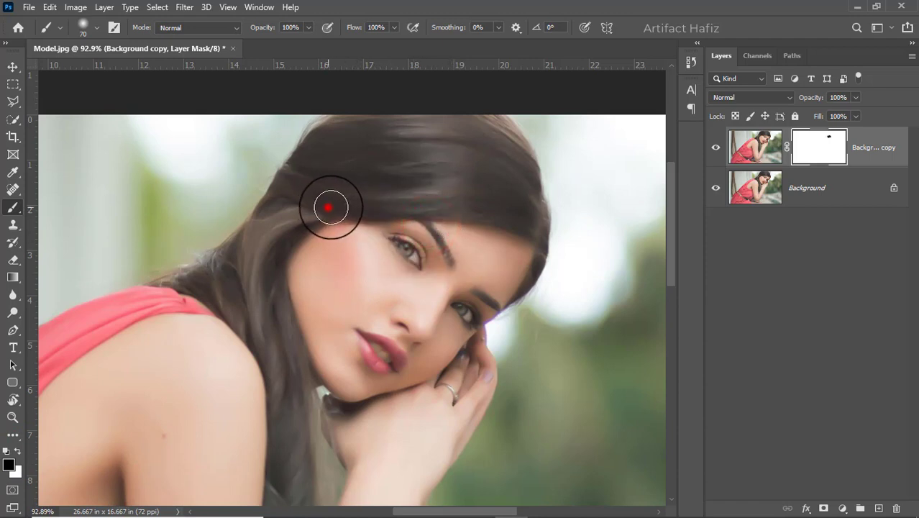
{"action": "left_click", "coordinate": [529, 211], "text": "shift"}
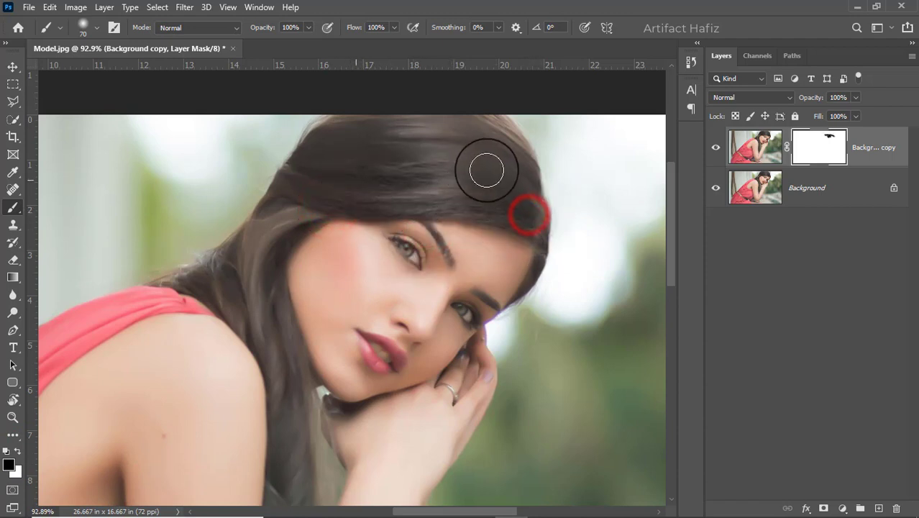
{"action": "mouse_move", "coordinate": [374, 150]}
{"action": "left_mouse_down"}
{"action": "mouse_move", "coordinate": [313, 156]}
{"action": "mouse_move", "coordinate": [367, 122]}
{"action": "mouse_move", "coordinate": [498, 151]}
{"action": "mouse_move", "coordinate": [486, 127]}
{"action": "mouse_move", "coordinate": [508, 135]}
{"action": "mouse_move", "coordinate": [528, 180]}
{"action": "left_mouse_up"}
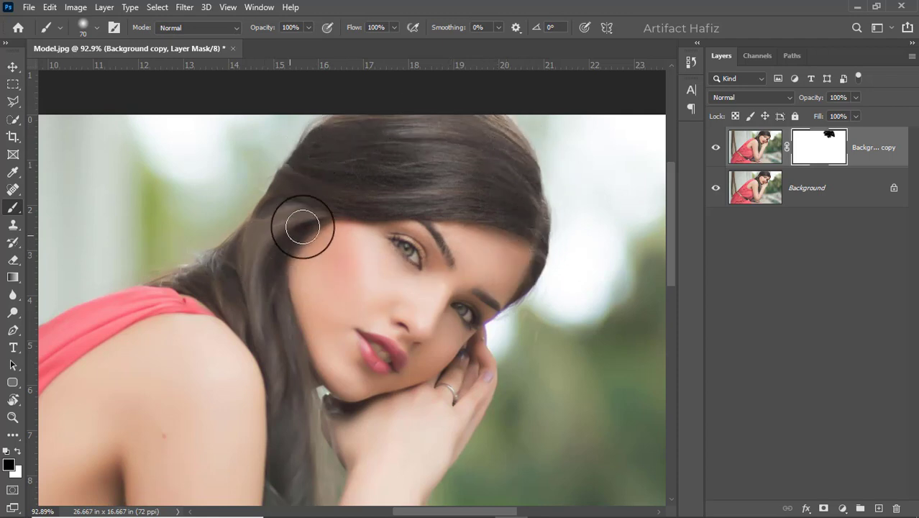
{"action": "left_click", "coordinate": [314, 201]}
{"action": "left_click", "coordinate": [269, 249]}
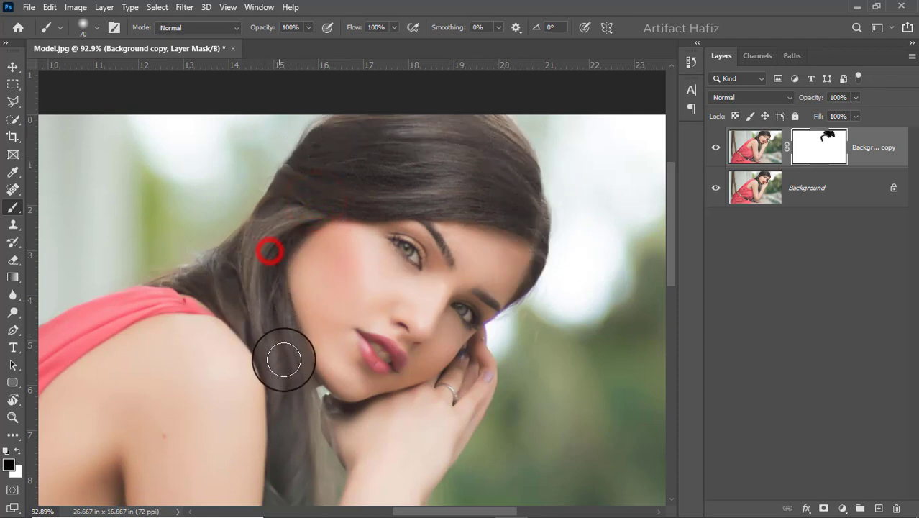
{"action": "left_click", "coordinate": [296, 332]}
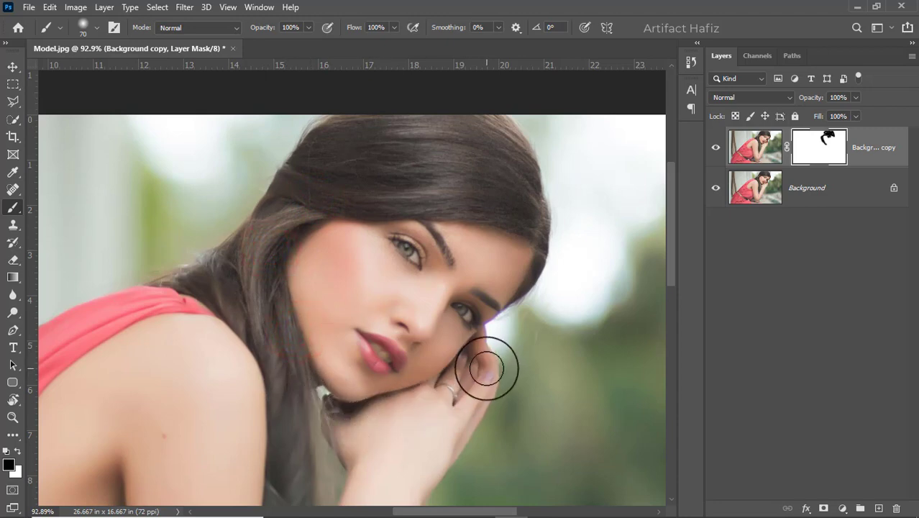
Step: Paint black on the mask over the lips, nose, second eye and eyebrow, and the fingers with the ring
{"action": "left_click", "coordinate": [366, 332]}
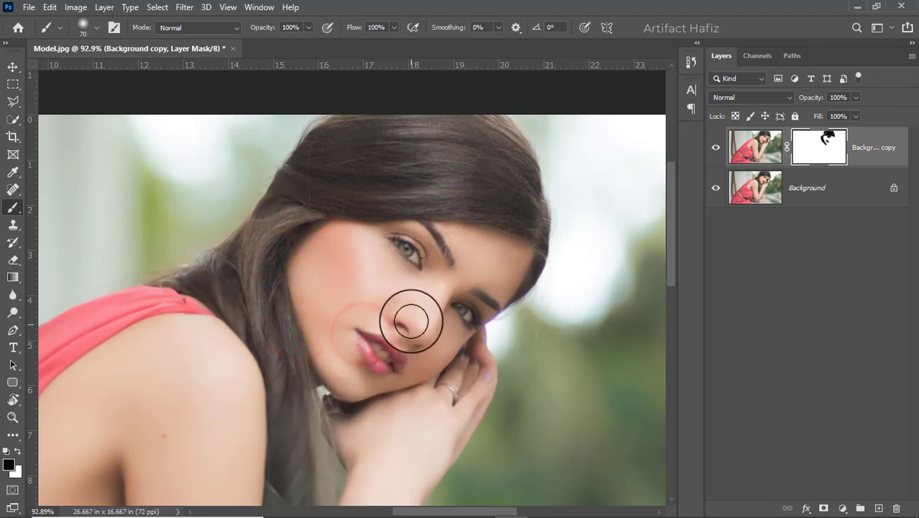
{"action": "left_click", "coordinate": [401, 315]}
{"action": "left_click", "coordinate": [422, 331]}
{"action": "left_click", "coordinate": [448, 293]}
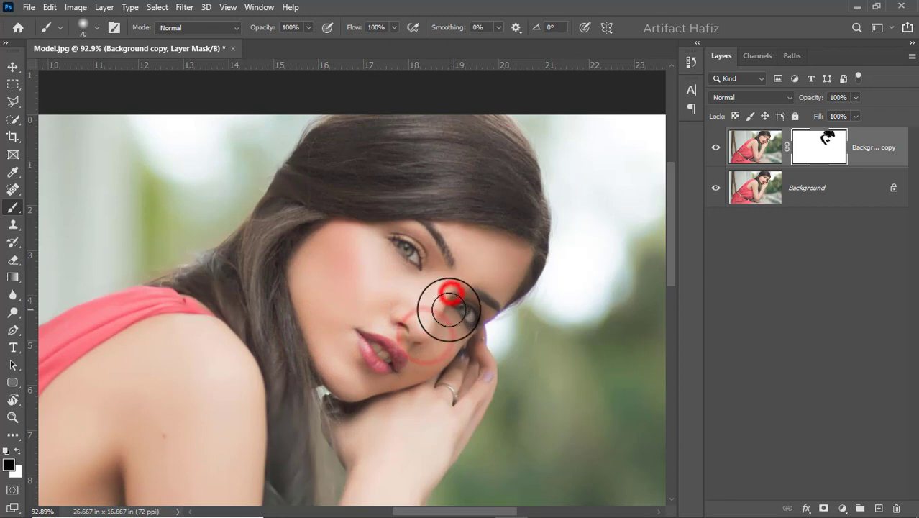
{"action": "left_click", "coordinate": [473, 312]}
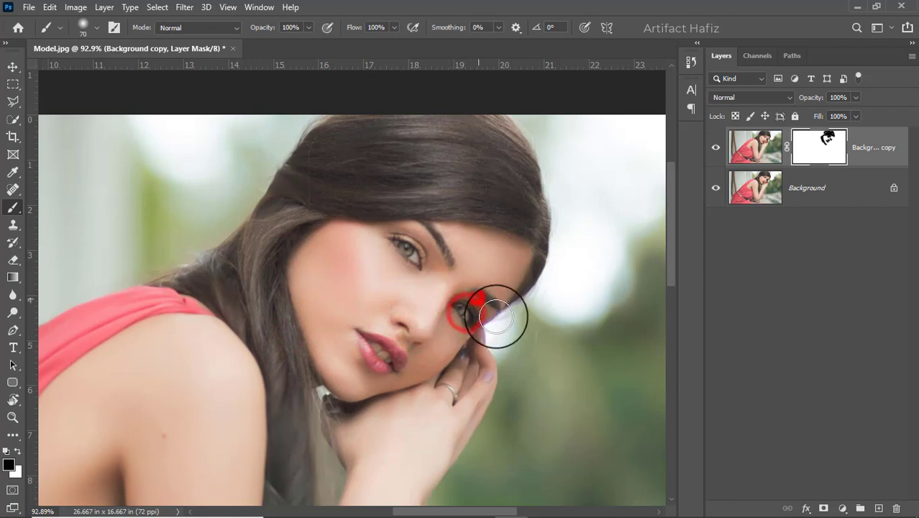
{"action": "left_click", "coordinate": [478, 305]}
{"action": "left_click", "coordinate": [469, 367]}
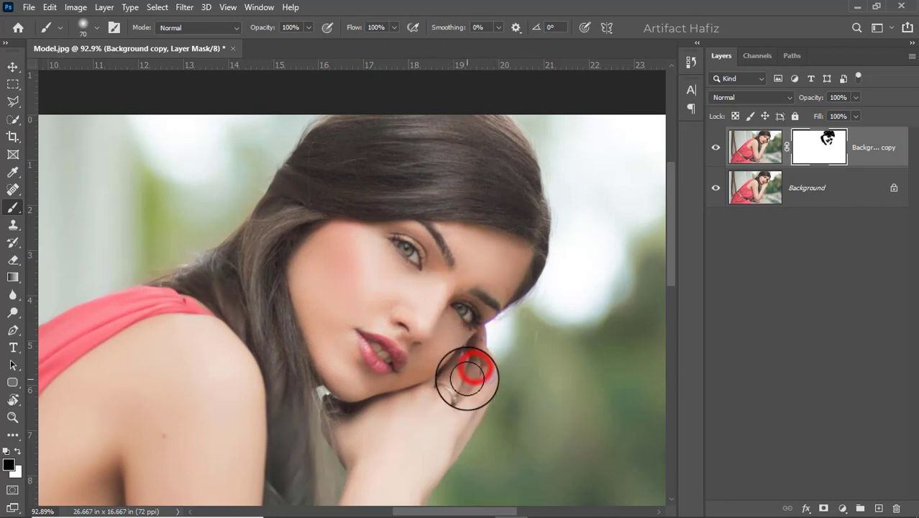
{"action": "left_click", "coordinate": [452, 388]}
Step: With a 90 px brush, paint black on the mask over the belt, dress folds and long hair behind the arm
{"action": "scroll", "coordinate": [364, 360], "scroll_direction": "down", "scroll_amount": 5}
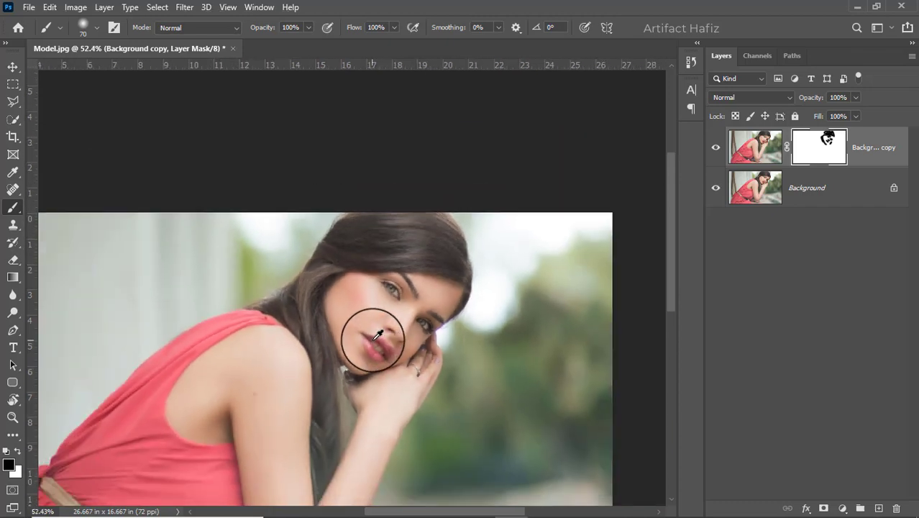
{"action": "scroll", "coordinate": [313, 338], "scroll_direction": "up", "scroll_amount": 1}
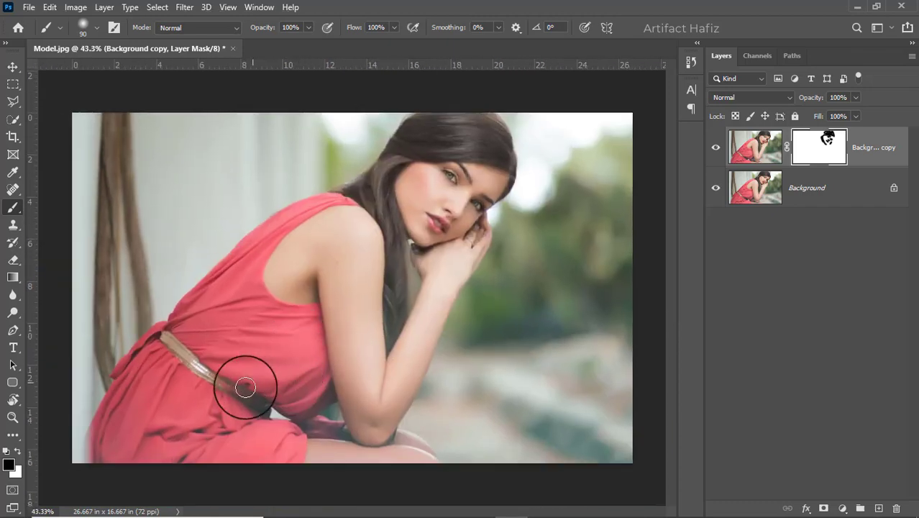
{"action": "mouse_move", "coordinate": [231, 385]}
{"action": "left_mouse_down"}
{"action": "mouse_move", "coordinate": [284, 437]}
{"action": "mouse_move", "coordinate": [249, 402]}
{"action": "mouse_move", "coordinate": [299, 422]}
{"action": "mouse_move", "coordinate": [222, 384]}
{"action": "mouse_move", "coordinate": [304, 392]}
{"action": "mouse_move", "coordinate": [164, 352]}
{"action": "left_mouse_up"}
{"action": "left_click_drag", "start_coordinate": [170, 344], "coordinate": [278, 361]}
{"action": "left_click_drag", "start_coordinate": [249, 326], "coordinate": [217, 353]}
{"action": "left_click_drag", "start_coordinate": [292, 314], "coordinate": [220, 351]}
{"action": "left_click_drag", "start_coordinate": [317, 284], "coordinate": [341, 398]}
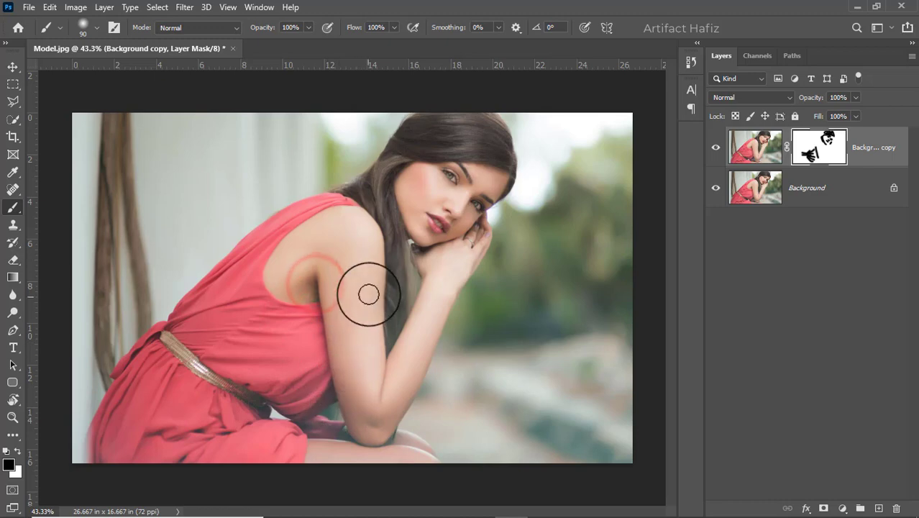
{"action": "mouse_move", "coordinate": [373, 272]}
{"action": "left_mouse_down"}
{"action": "mouse_move", "coordinate": [386, 372]}
{"action": "mouse_move", "coordinate": [410, 307]}
{"action": "left_mouse_up"}
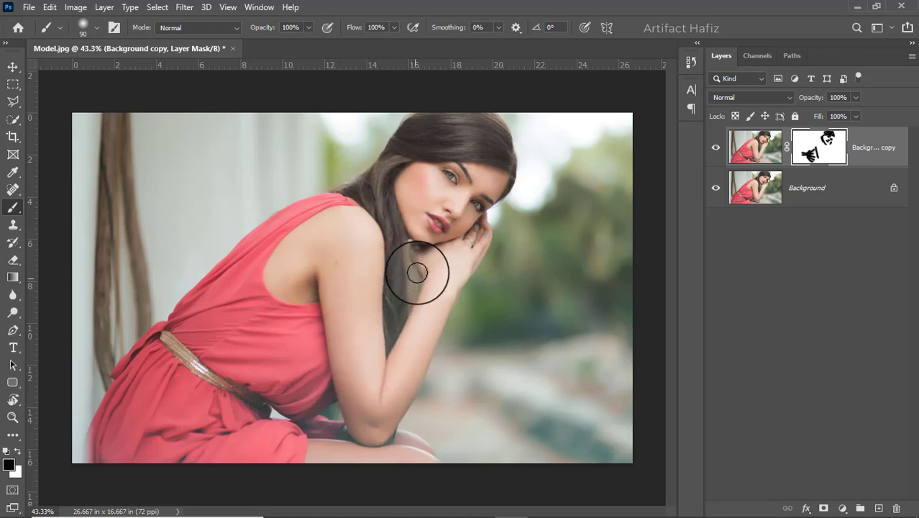
{"action": "mouse_move", "coordinate": [391, 245]}
{"action": "left_mouse_down"}
{"action": "mouse_move", "coordinate": [409, 326]}
{"action": "mouse_move", "coordinate": [394, 302]}
{"action": "mouse_move", "coordinate": [390, 339]}
{"action": "left_mouse_up"}
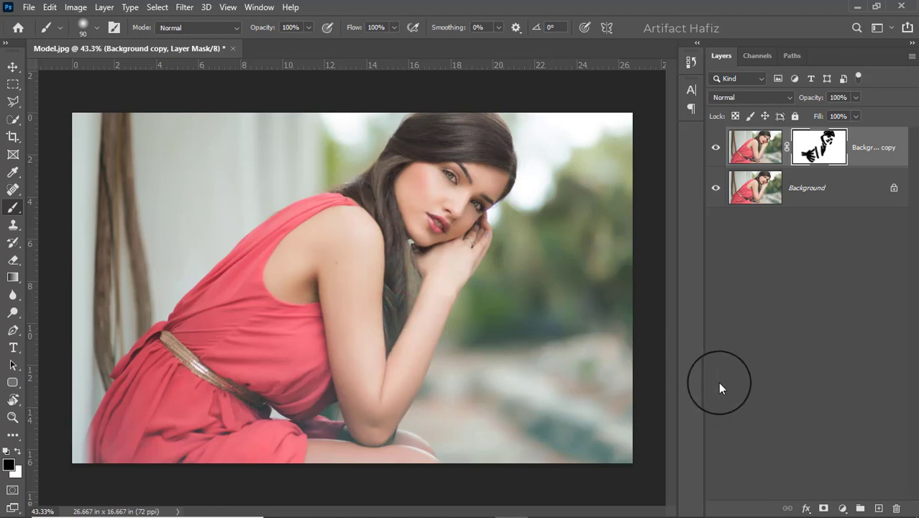
Step: Add a Curves adjustment layer, anchor the RGB curve in the shadows and raise its highlights slightly
{"action": "left_click", "coordinate": [842, 509]}
{"action": "left_click", "coordinate": [844, 332]}
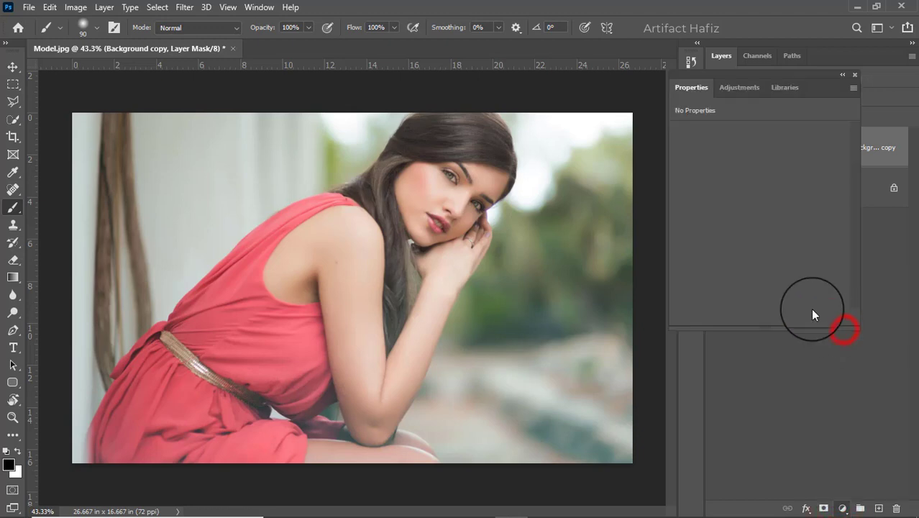
{"action": "left_click_drag", "start_coordinate": [772, 230], "coordinate": [740, 260]}
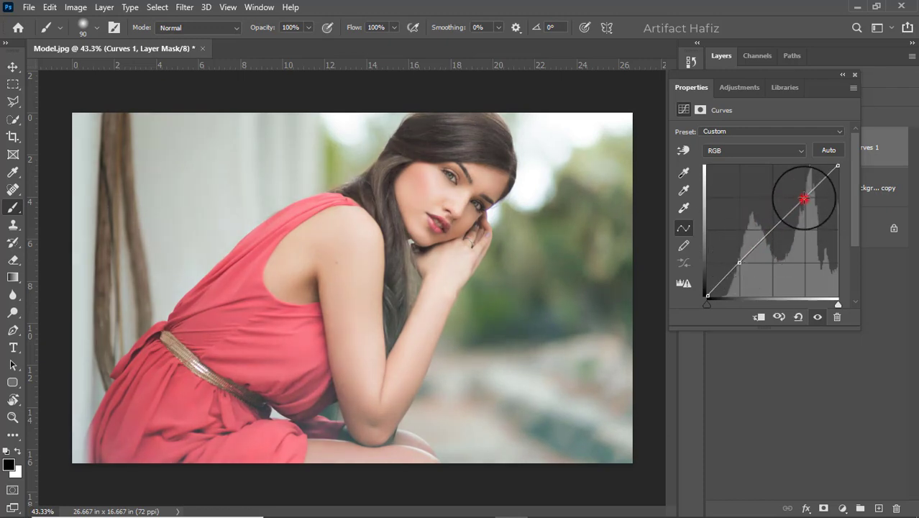
{"action": "left_click_drag", "start_coordinate": [803, 198], "coordinate": [800, 189]}
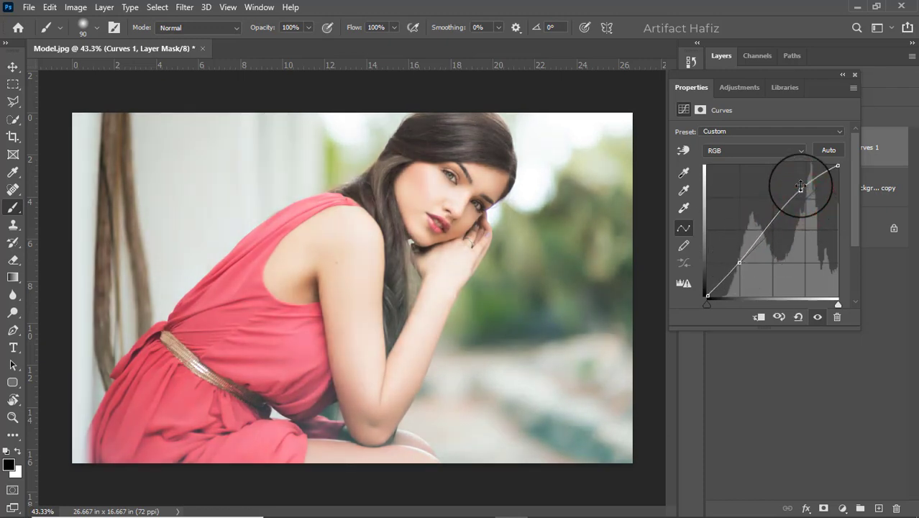
{"action": "left_click", "coordinate": [850, 75]}
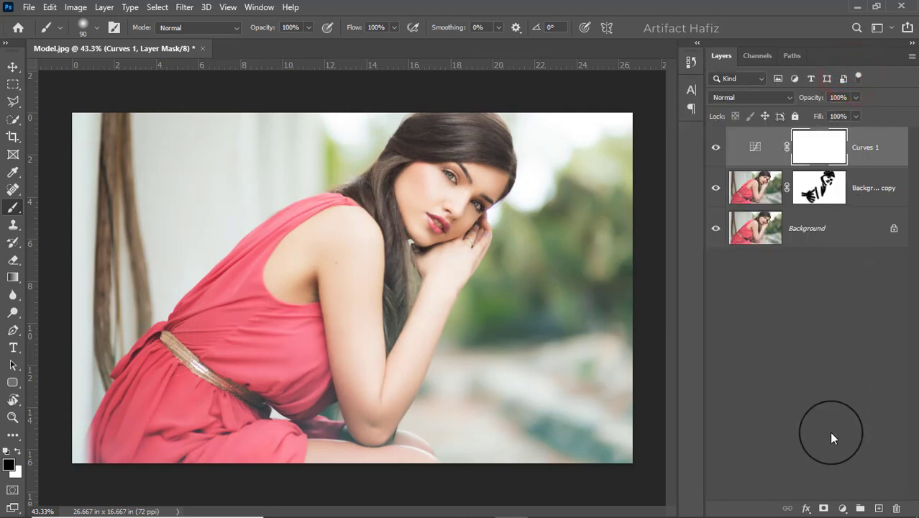
Step: Add a Brightness/Contrast adjustment layer with brightness -76 and compare the image with and without it
{"action": "left_click", "coordinate": [844, 507]}
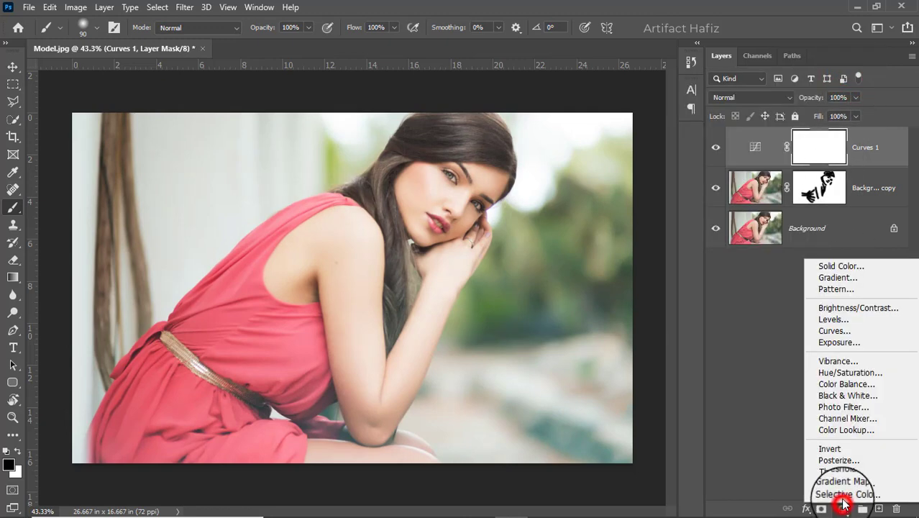
{"action": "left_click", "coordinate": [852, 305]}
{"action": "left_click_drag", "start_coordinate": [755, 171], "coordinate": [717, 169]}
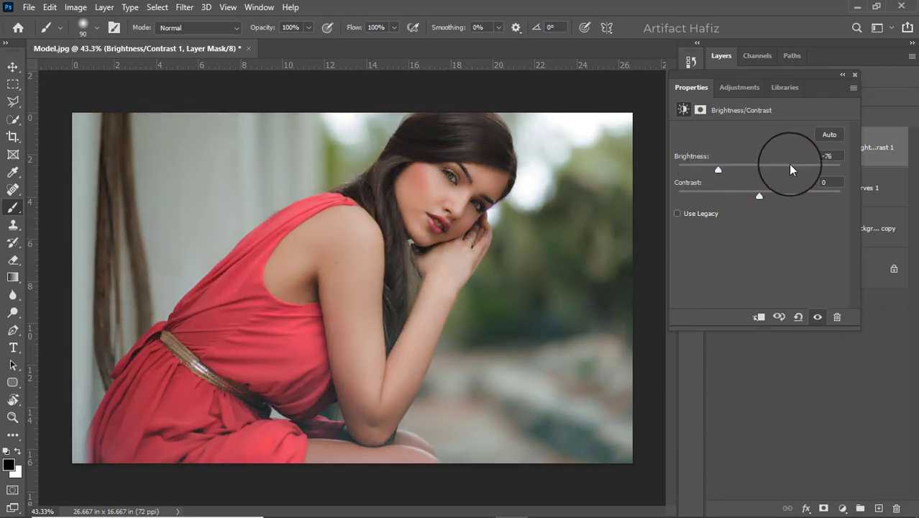
{"action": "left_click", "coordinate": [853, 75]}
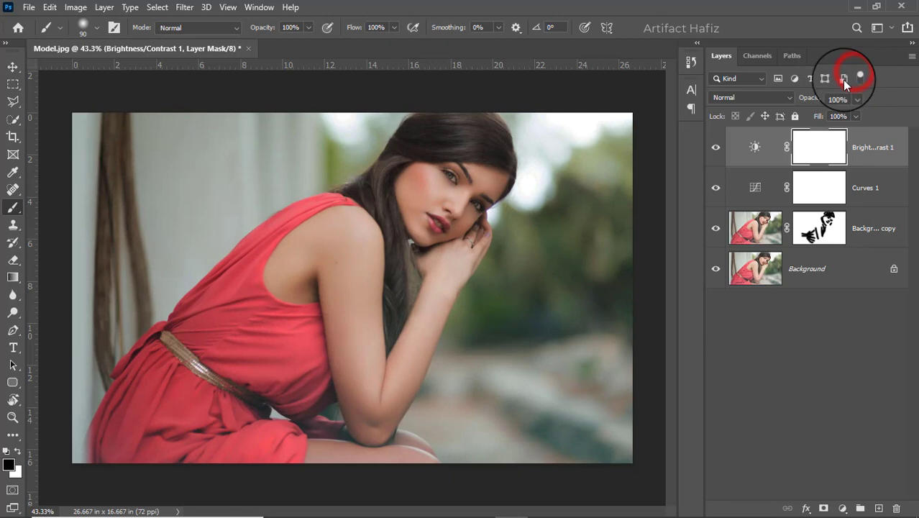
{"action": "left_click", "coordinate": [717, 147]}
{"action": "left_click", "coordinate": [716, 147]}
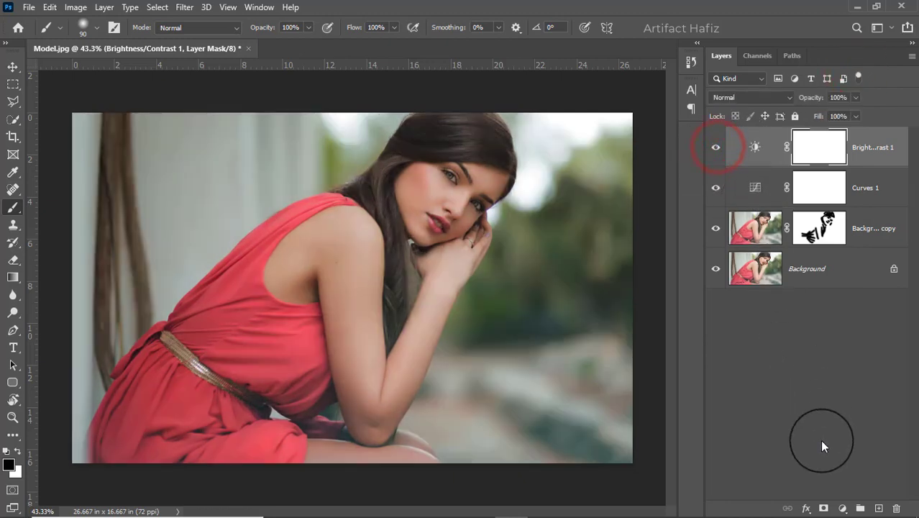
Step: Add a Selective Color adjustment layer and set Reds to cyan -6, magenta -2, yellow +10 and black -20
{"action": "left_click", "coordinate": [842, 508]}
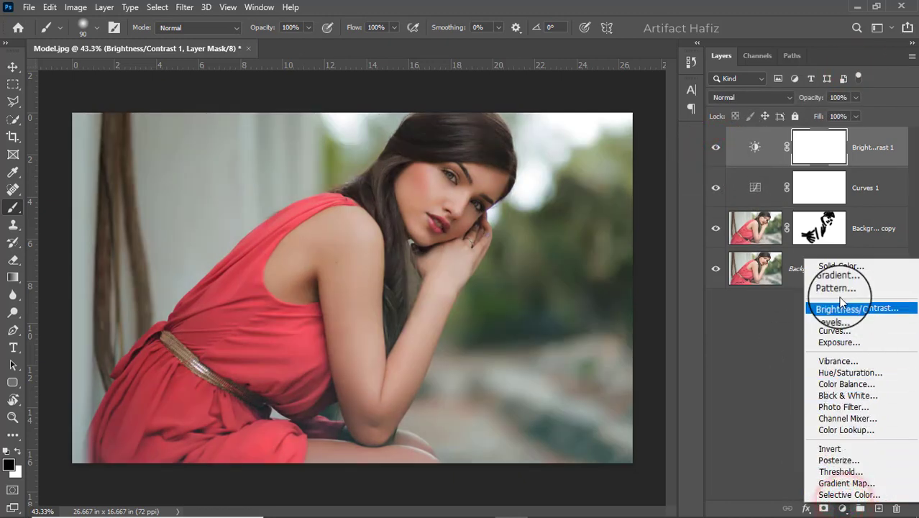
{"action": "left_click", "coordinate": [853, 494]}
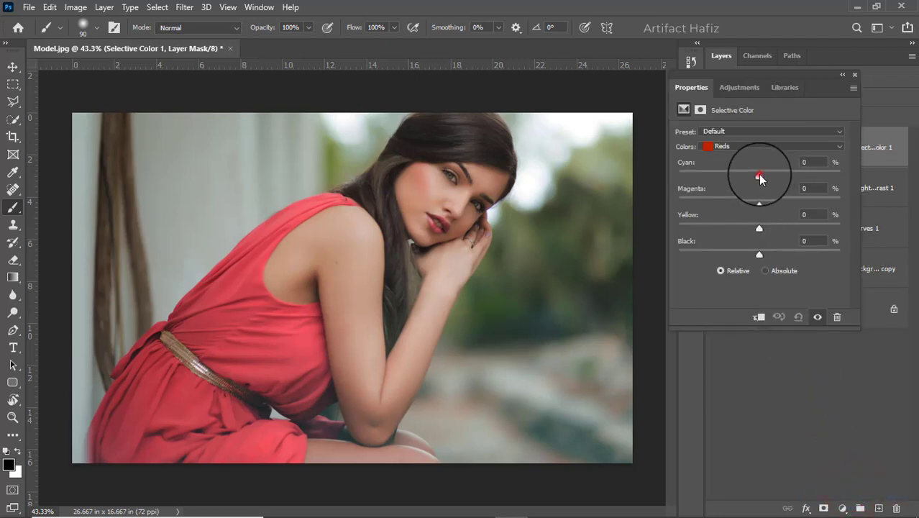
{"action": "mouse_move", "coordinate": [760, 177]}
{"action": "left_mouse_down"}
{"action": "mouse_move", "coordinate": [766, 172]}
{"action": "mouse_move", "coordinate": [752, 177]}
{"action": "mouse_move", "coordinate": [778, 179]}
{"action": "left_mouse_up"}
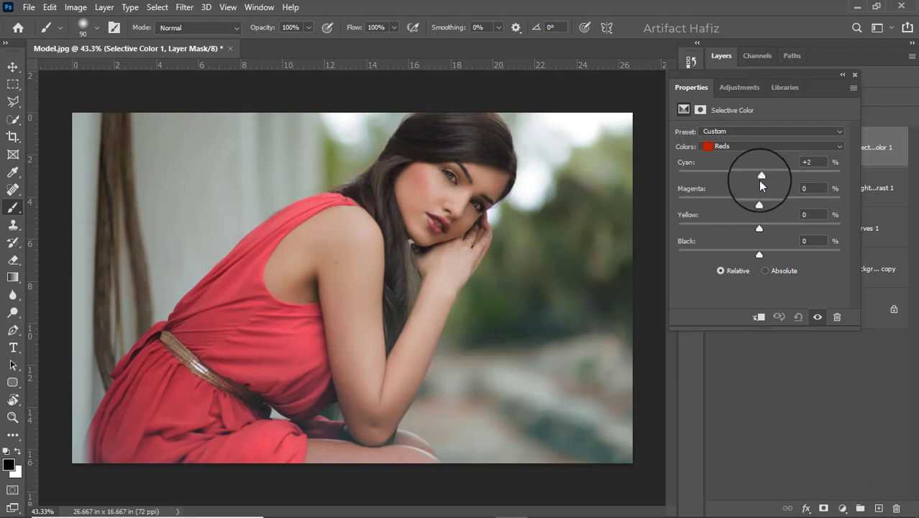
{"action": "left_click_drag", "start_coordinate": [713, 191], "coordinate": [801, 226]}
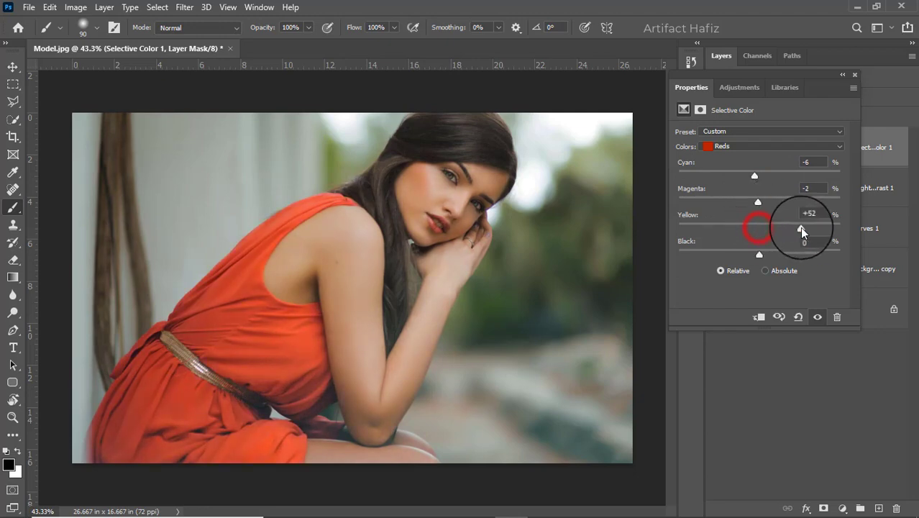
{"action": "left_click_drag", "start_coordinate": [741, 233], "coordinate": [743, 257]}
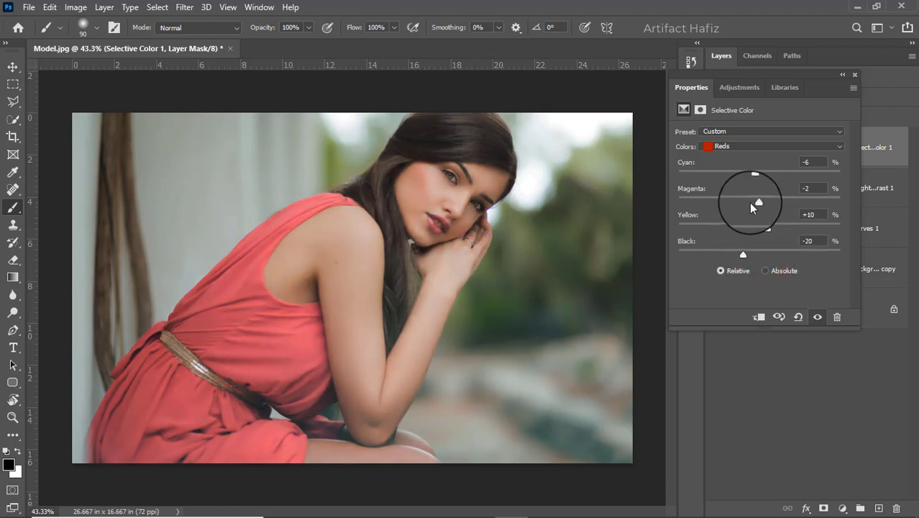
Step: In the Selective Color adjustment, set Yellows to cyan -7 and magenta -32, then raise its yellow strongly and its black slightly
{"action": "left_click", "coordinate": [749, 145]}
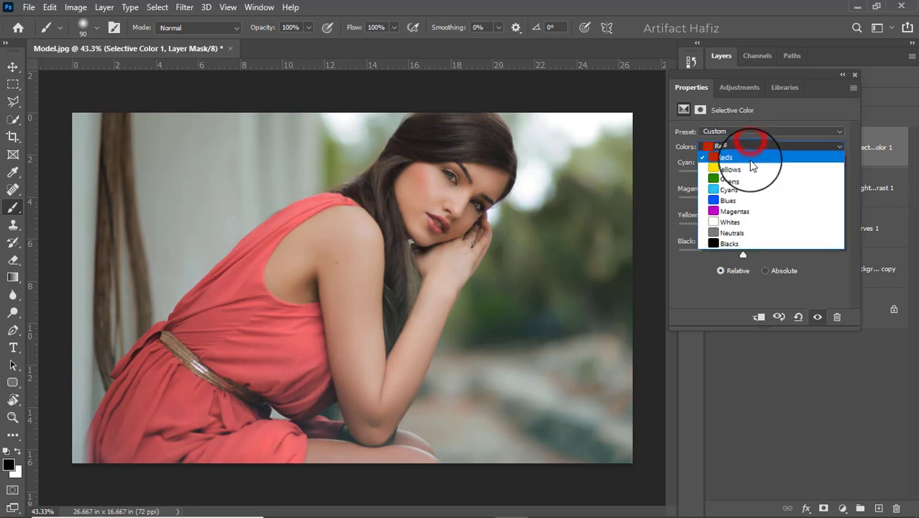
{"action": "left_click", "coordinate": [751, 169]}
{"action": "left_click_drag", "start_coordinate": [760, 180], "coordinate": [733, 205]}
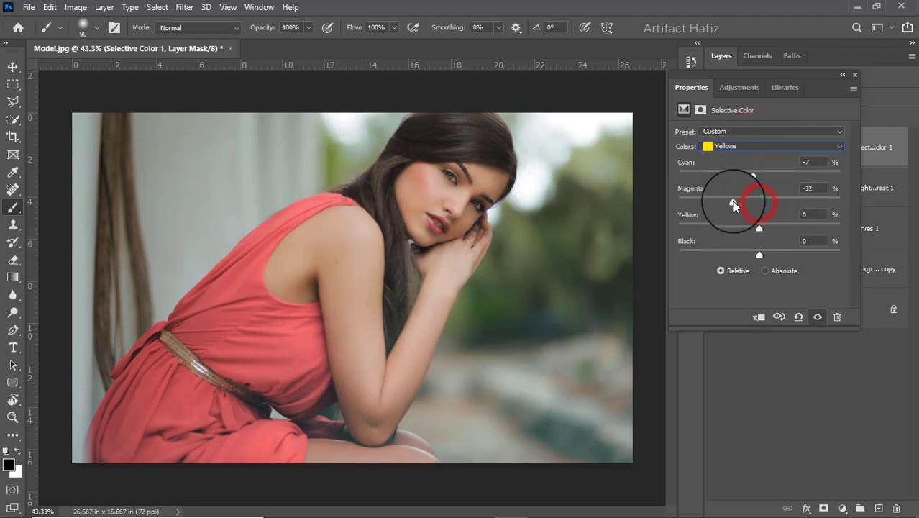
{"action": "left_click_drag", "start_coordinate": [806, 230], "coordinate": [761, 256]}
Step: Set the Greens of the Selective Color adjustment to cyan -26, magenta -42, yellow -77 and black -22
{"action": "left_click", "coordinate": [740, 146]}
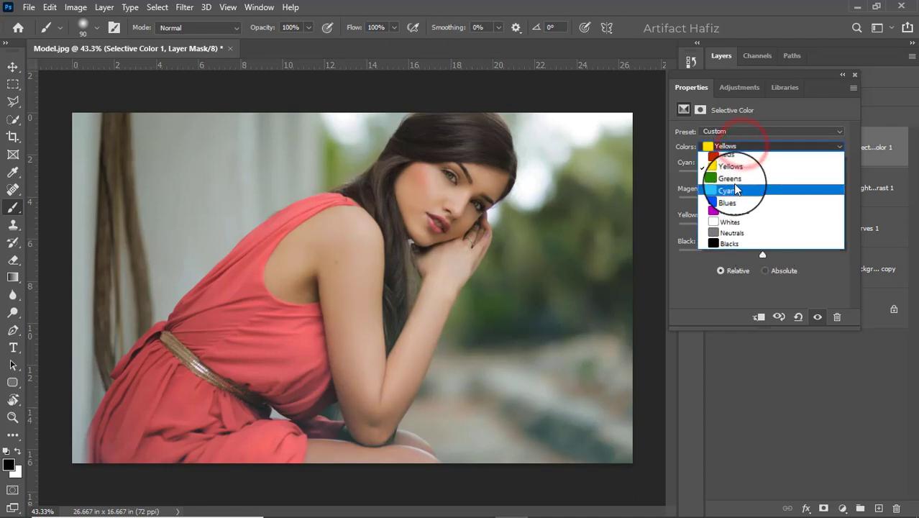
{"action": "left_click", "coordinate": [732, 179]}
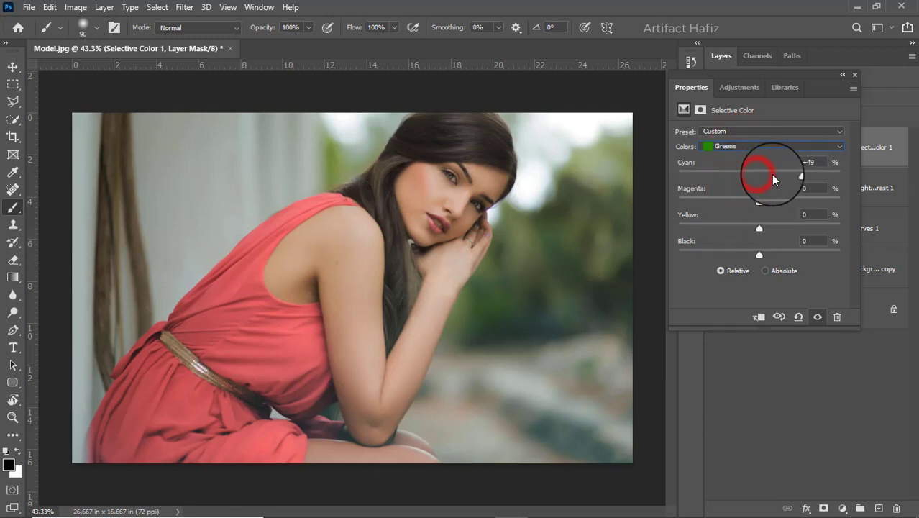
{"action": "left_click_drag", "start_coordinate": [806, 207], "coordinate": [696, 225]}
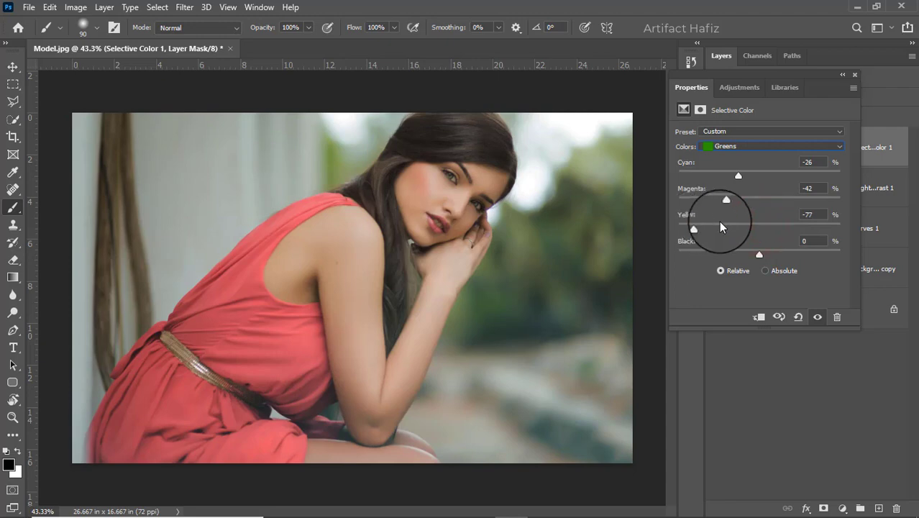
{"action": "left_click_drag", "start_coordinate": [764, 254], "coordinate": [743, 255]}
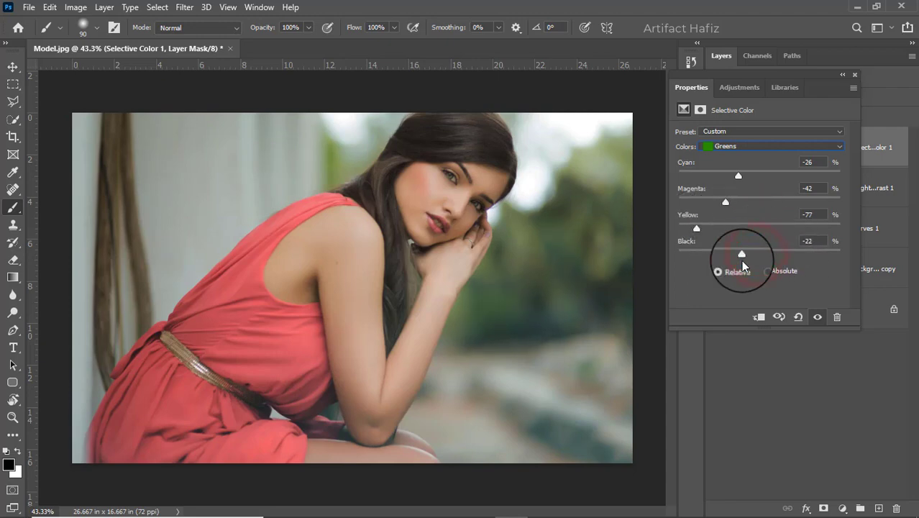
{"action": "left_click", "coordinate": [851, 76]}
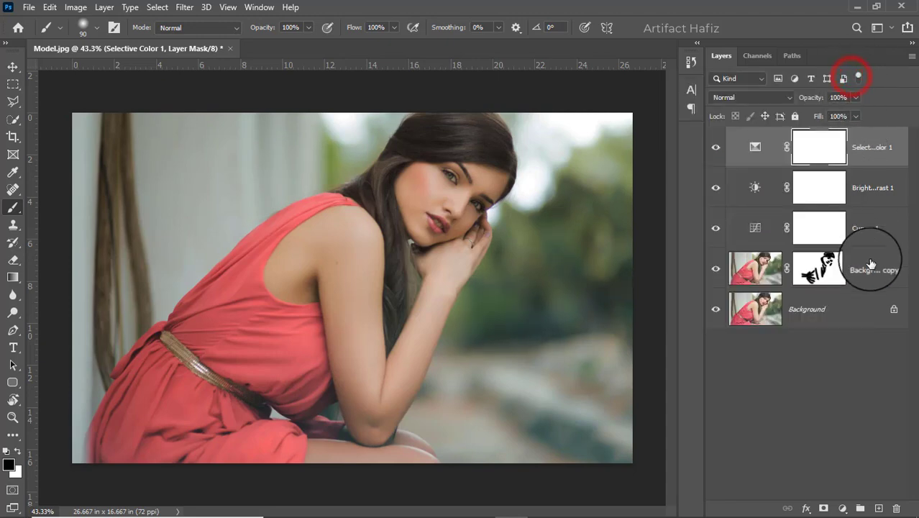
Step: Add a Levels adjustment layer and set the RGB shadow input level to 6
{"action": "left_click", "coordinate": [844, 508]}
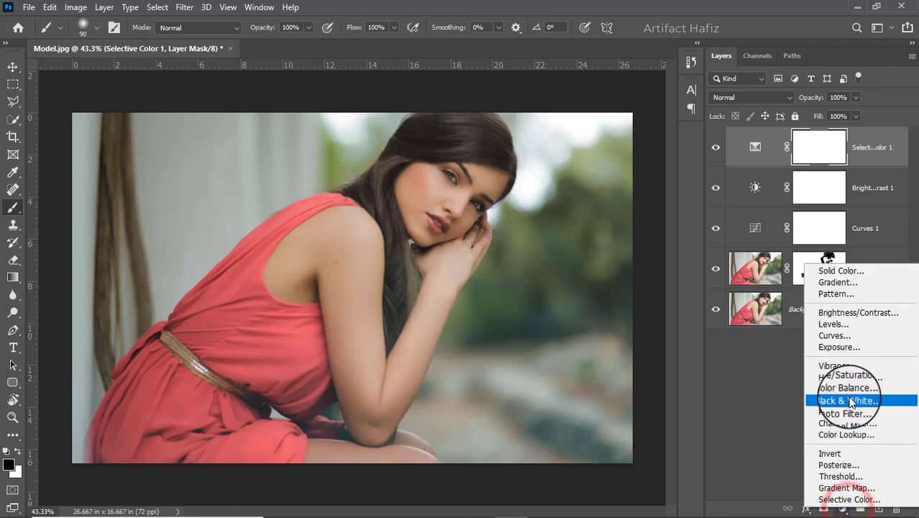
{"action": "left_click", "coordinate": [841, 328]}
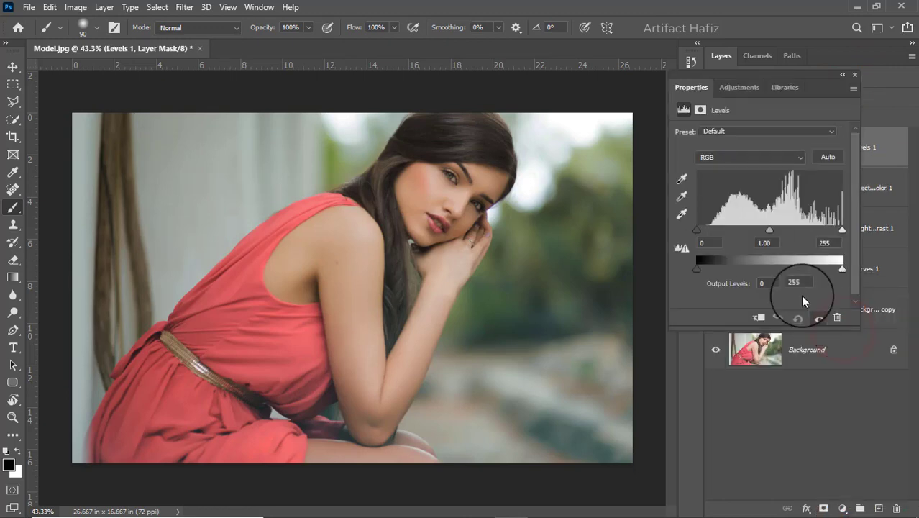
{"action": "left_click_drag", "start_coordinate": [699, 231], "coordinate": [702, 232]}
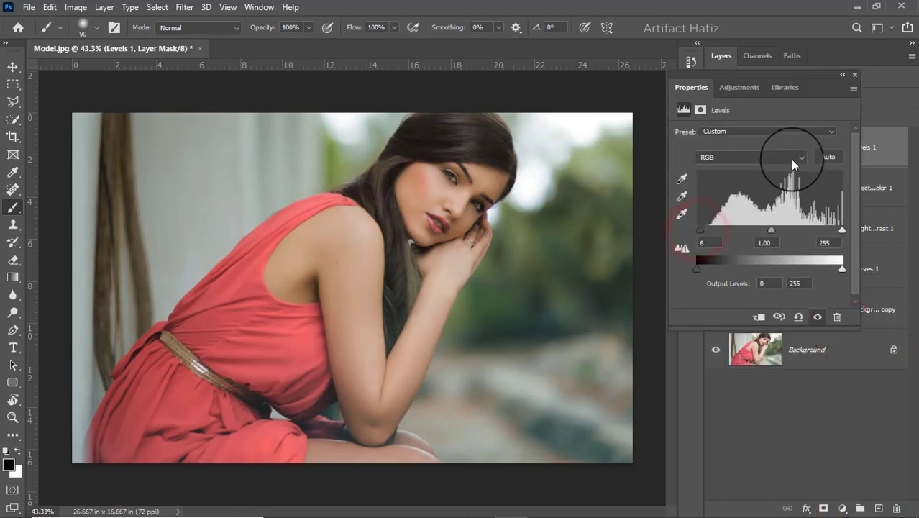
{"action": "left_click", "coordinate": [854, 75]}
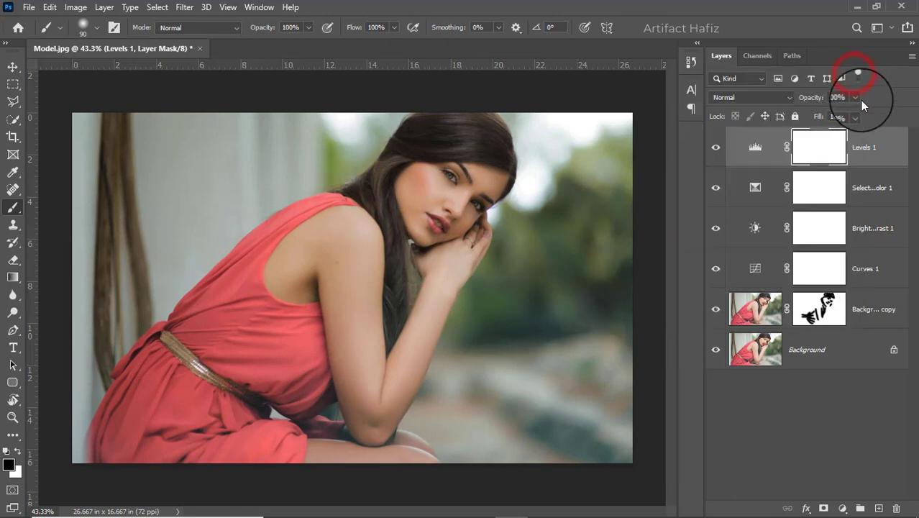
Step: Stamp all visible layers into a new layer on top and convert it for smart filters
{"action": "key", "text": "ctrl+alt+shift+e"}
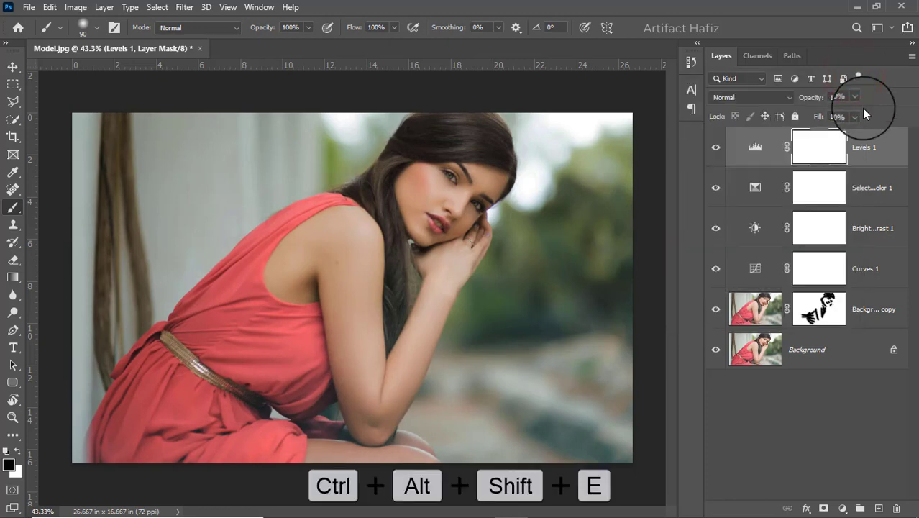
{"action": "left_click", "coordinate": [184, 8]}
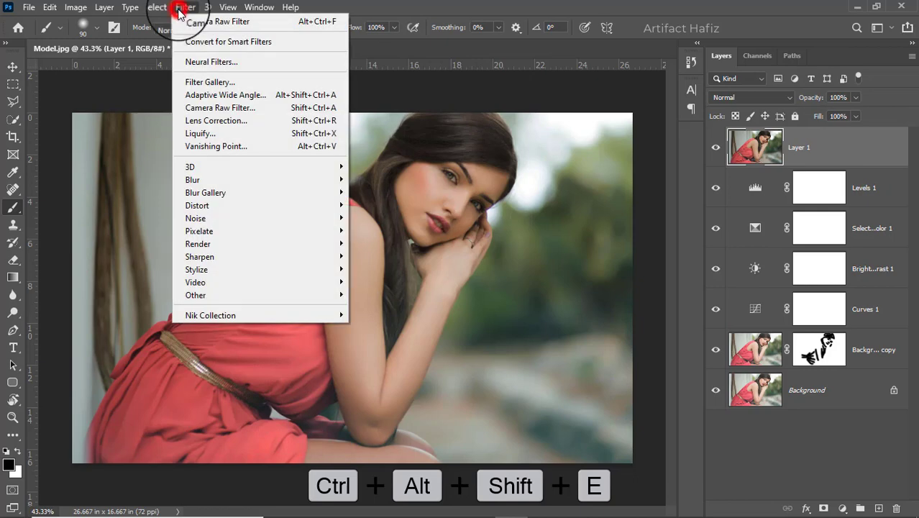
{"action": "left_click", "coordinate": [199, 45]}
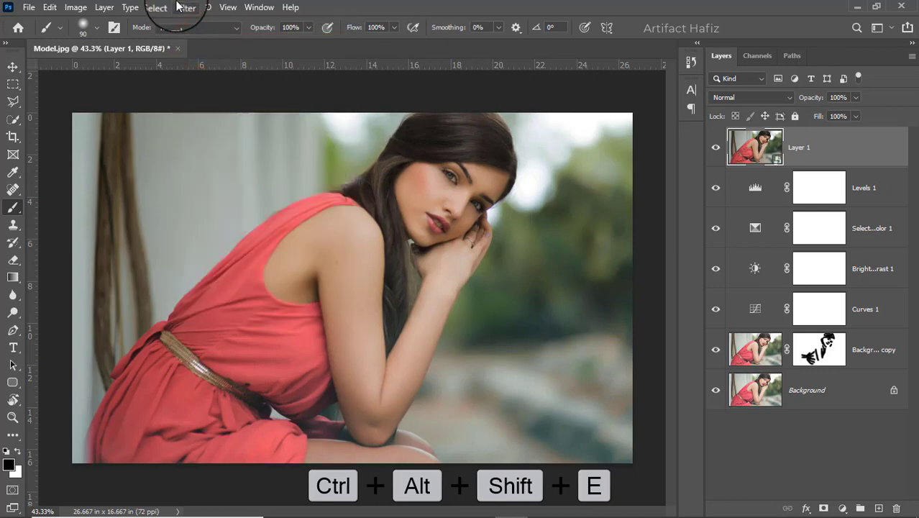
Step: Open the Camera Raw Filter and set Highlights -20, Whites +61, Shadows +10, Blacks -14 and Clarity +29, with Texture slightly reduced
{"action": "left_click", "coordinate": [179, 7]}
{"action": "left_click", "coordinate": [217, 113]}
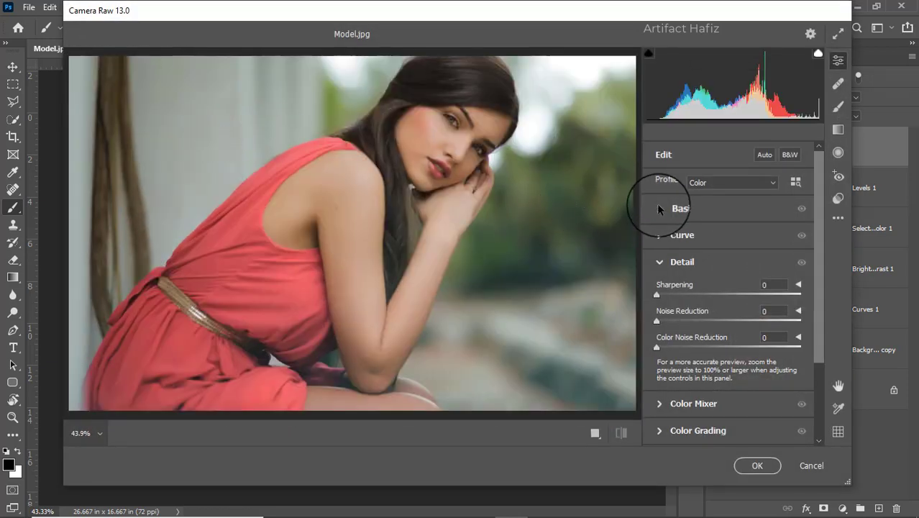
{"action": "left_click", "coordinate": [663, 210]}
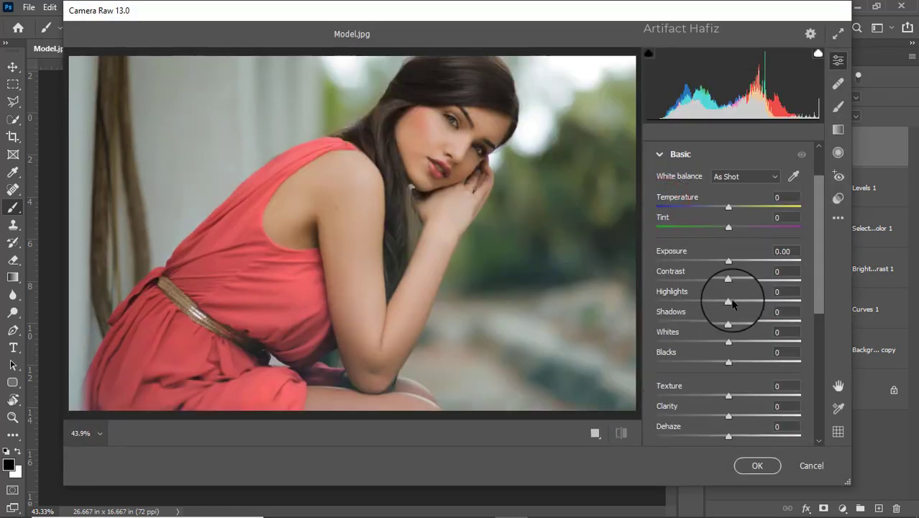
{"action": "left_click_drag", "start_coordinate": [726, 302], "coordinate": [714, 301]}
{"action": "left_click_drag", "start_coordinate": [728, 341], "coordinate": [772, 346]}
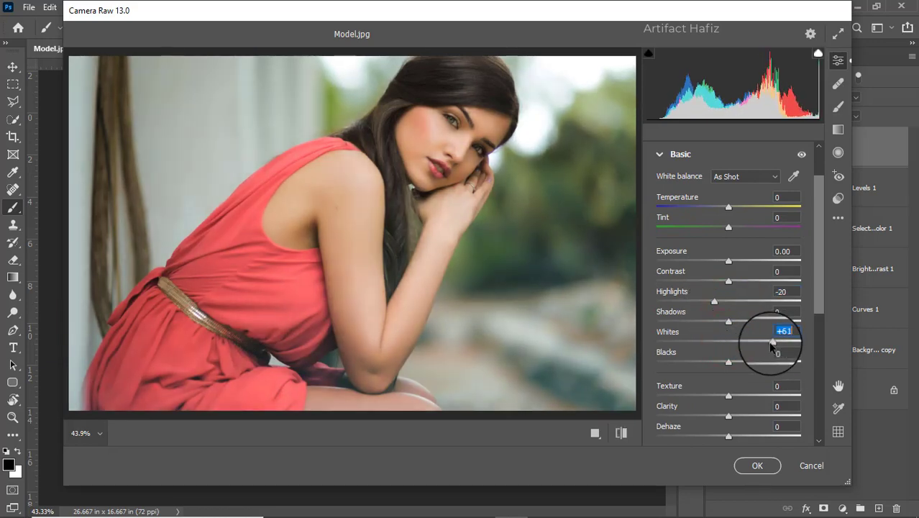
{"action": "mouse_move", "coordinate": [729, 320]}
{"action": "left_mouse_down"}
{"action": "mouse_move", "coordinate": [713, 324]}
{"action": "mouse_move", "coordinate": [735, 325]}
{"action": "left_mouse_up"}
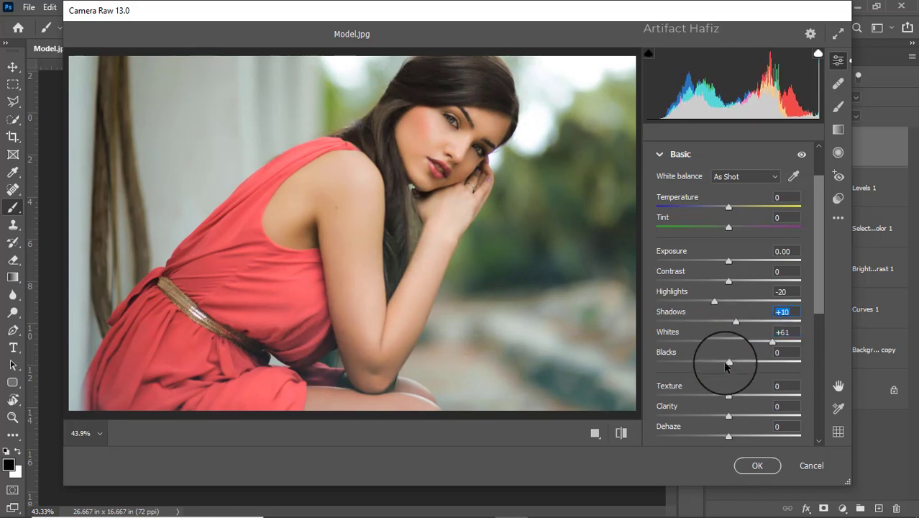
{"action": "left_click_drag", "start_coordinate": [726, 365], "coordinate": [718, 363]}
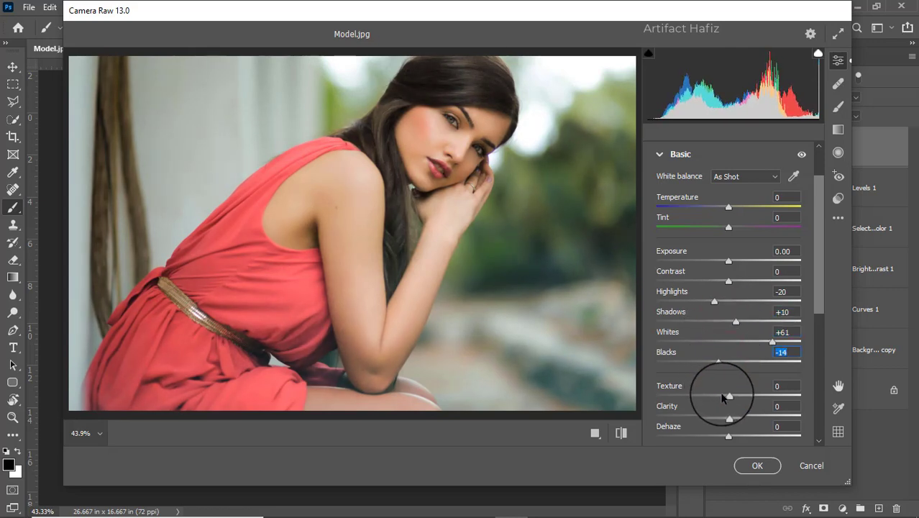
{"action": "left_click_drag", "start_coordinate": [730, 397], "coordinate": [754, 414]}
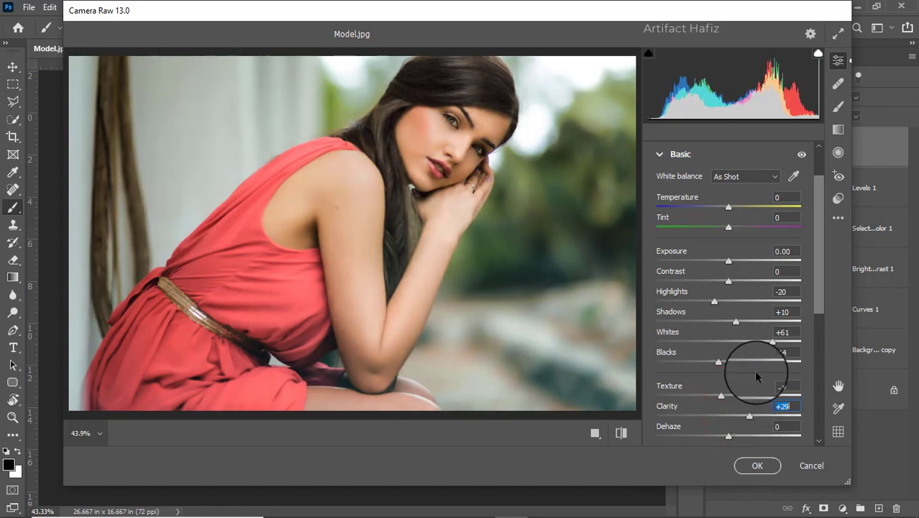
Step: Raise the black point of the blue channel curve to output 2 and set Sharpening to 15
{"action": "scroll", "coordinate": [754, 370], "scroll_direction": "down", "scroll_amount": 3}
{"action": "left_click", "coordinate": [663, 386]}
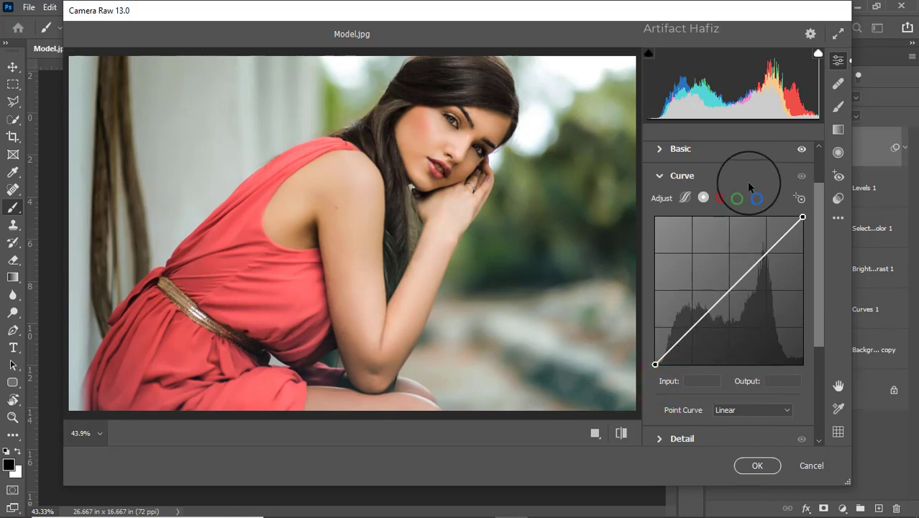
{"action": "left_click", "coordinate": [758, 199]}
{"action": "left_click_drag", "start_coordinate": [654, 364], "coordinate": [594, 364]}
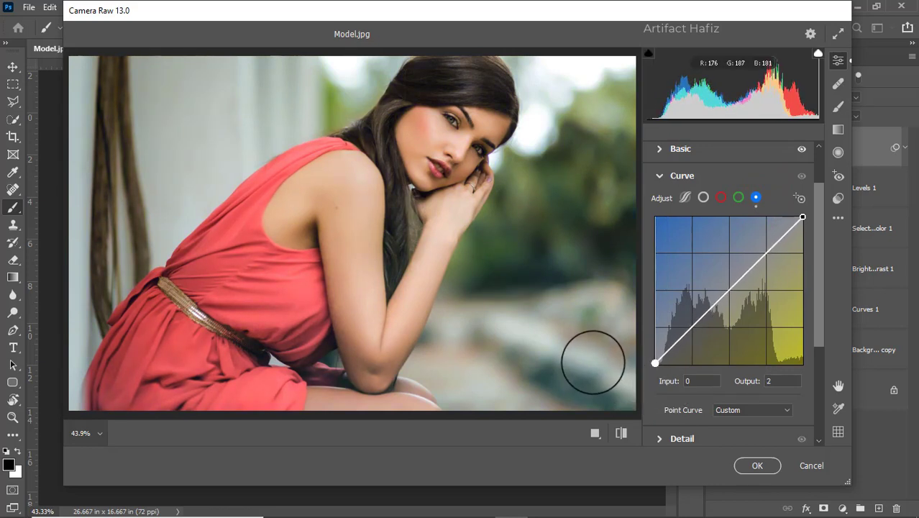
{"action": "left_click", "coordinate": [792, 376]}
{"action": "scroll", "coordinate": [764, 315], "scroll_direction": "down", "scroll_amount": 5}
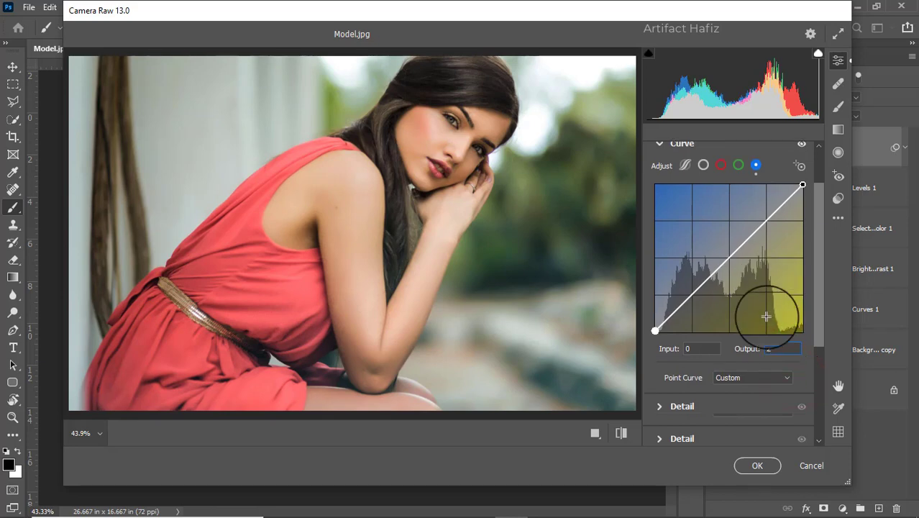
{"action": "left_click", "coordinate": [674, 280]}
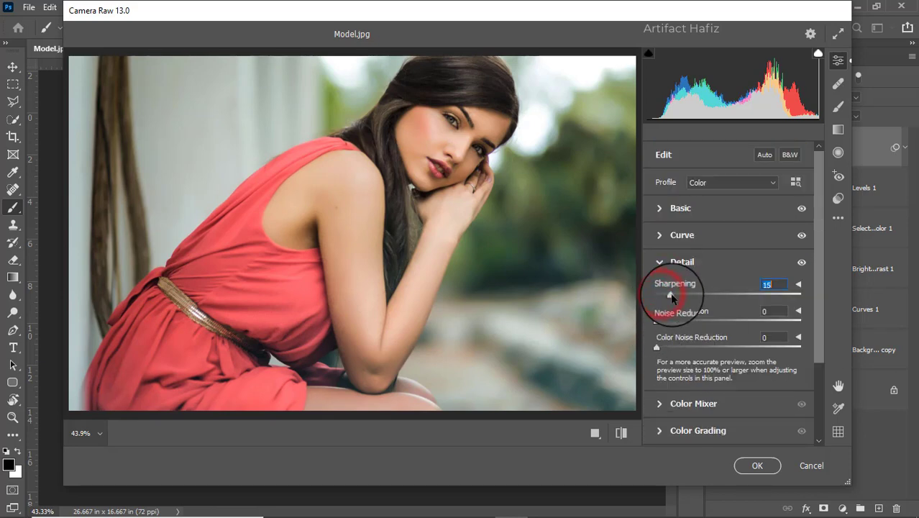
Step: In the Color Mixer, set the saturation of Reds to +35, Oranges -1, Yellows -7, Greens -76 and Aquas -43
{"action": "scroll", "coordinate": [681, 296], "scroll_direction": "down", "scroll_amount": 3}
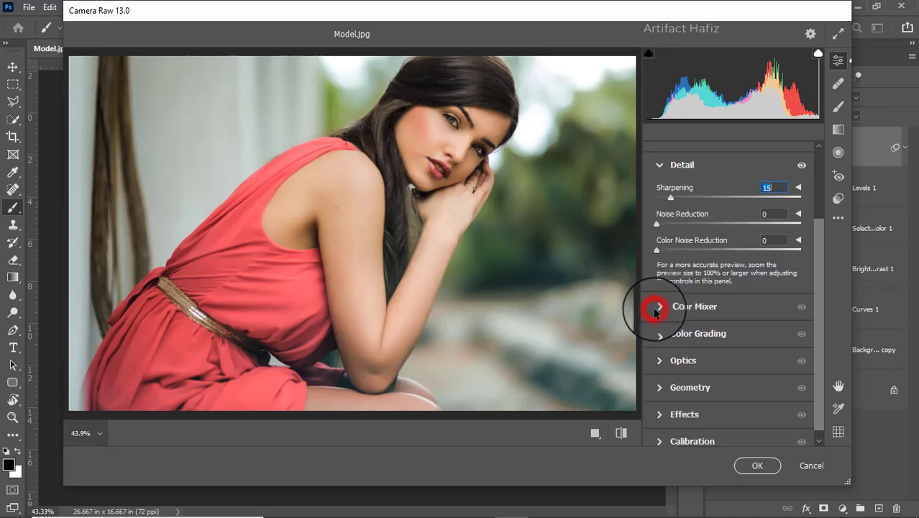
{"action": "left_click", "coordinate": [654, 309]}
{"action": "left_click", "coordinate": [699, 227]}
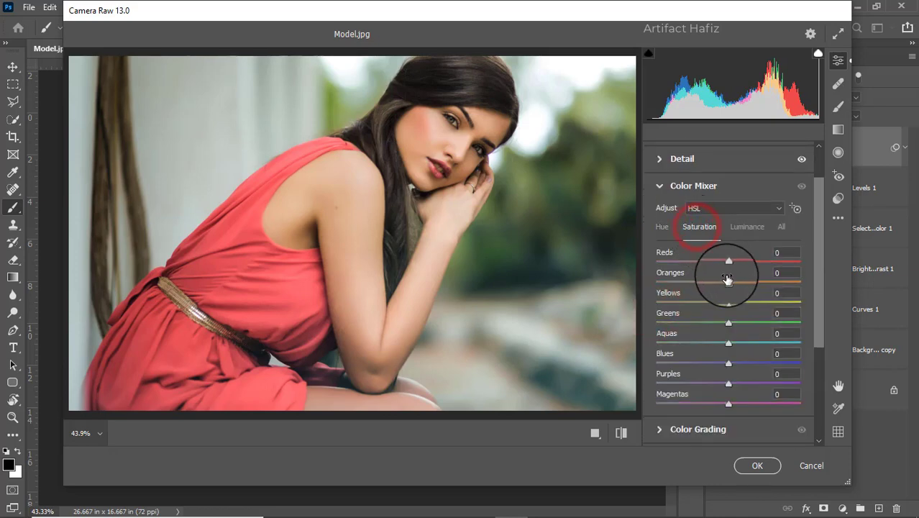
{"action": "left_click_drag", "start_coordinate": [729, 260], "coordinate": [722, 302]}
{"action": "left_click_drag", "start_coordinate": [729, 322], "coordinate": [673, 321]}
{"action": "left_click_drag", "start_coordinate": [729, 346], "coordinate": [698, 344]}
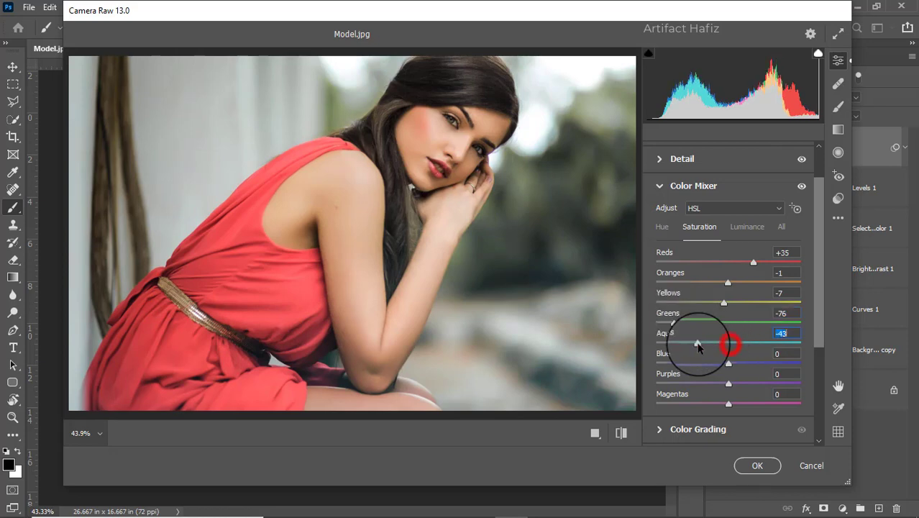
Step: Set the Color Mixer luminance of Reds to +7, Oranges +11, Yellows -20 and Greens -28
{"action": "left_click", "coordinate": [745, 228]}
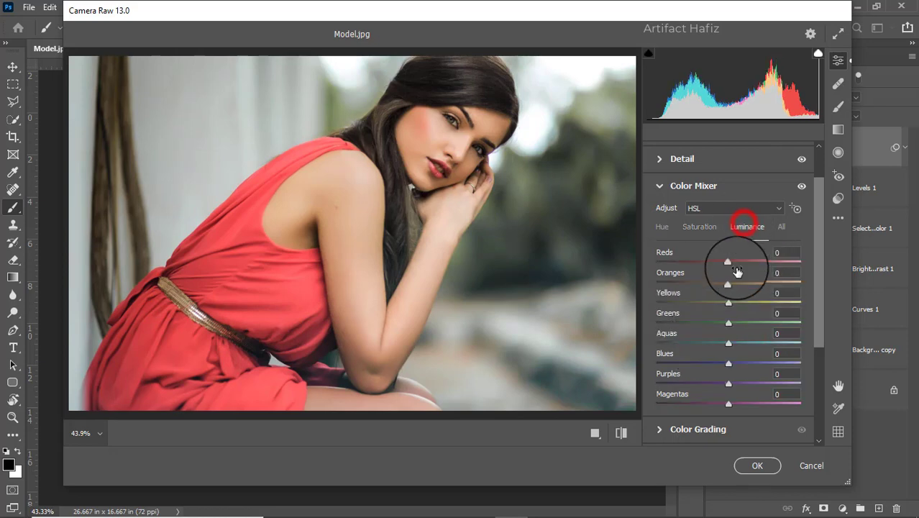
{"action": "left_click_drag", "start_coordinate": [729, 282], "coordinate": [707, 322]}
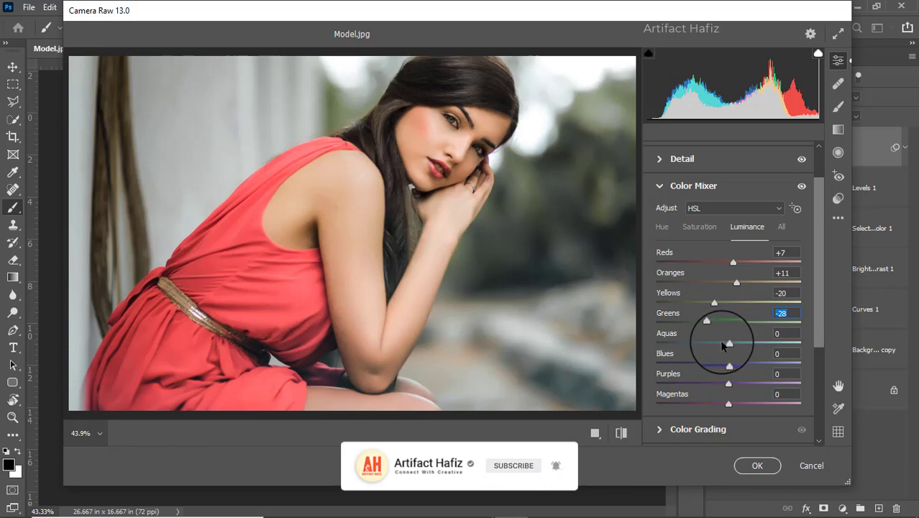
Step: In Color Grading, tint the midtones slightly toward orange, the shadows toward blue and the highlights toward yellow-orange
{"action": "scroll", "coordinate": [722, 346], "scroll_direction": "down", "scroll_amount": 3}
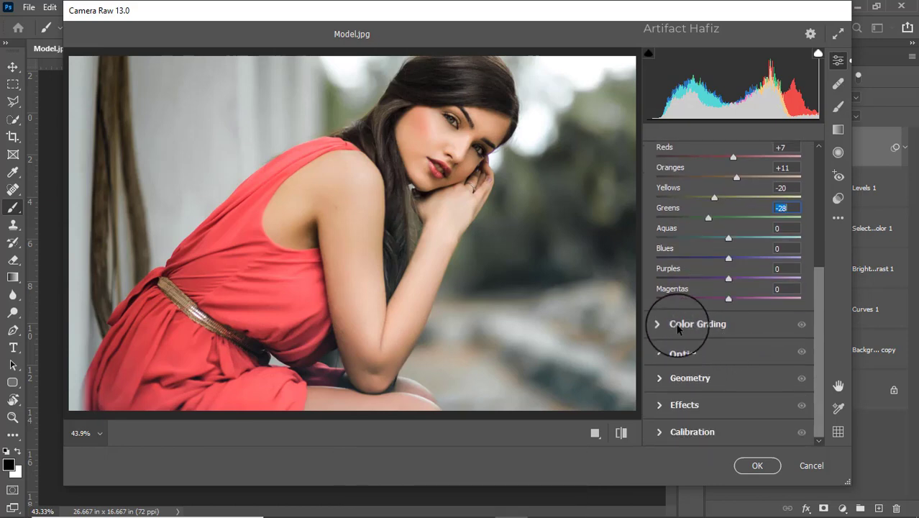
{"action": "left_click", "coordinate": [664, 325]}
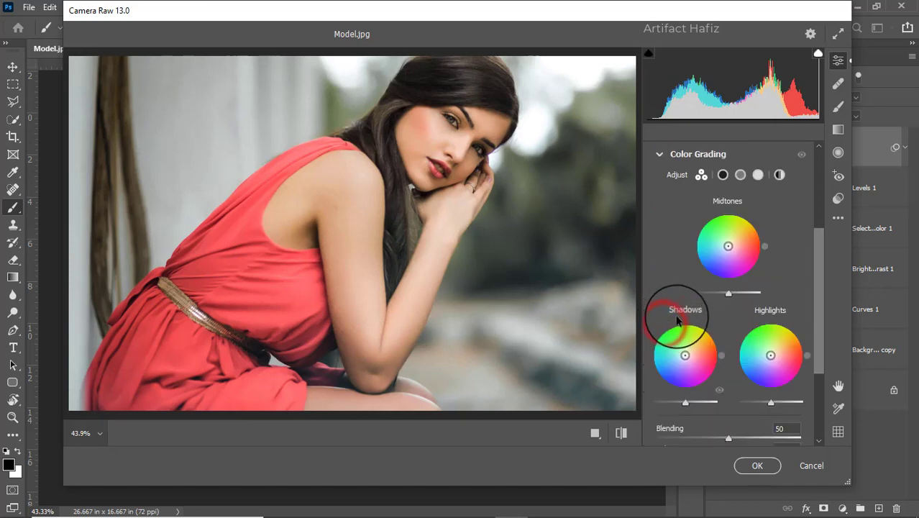
{"action": "left_click_drag", "start_coordinate": [727, 246], "coordinate": [727, 243]}
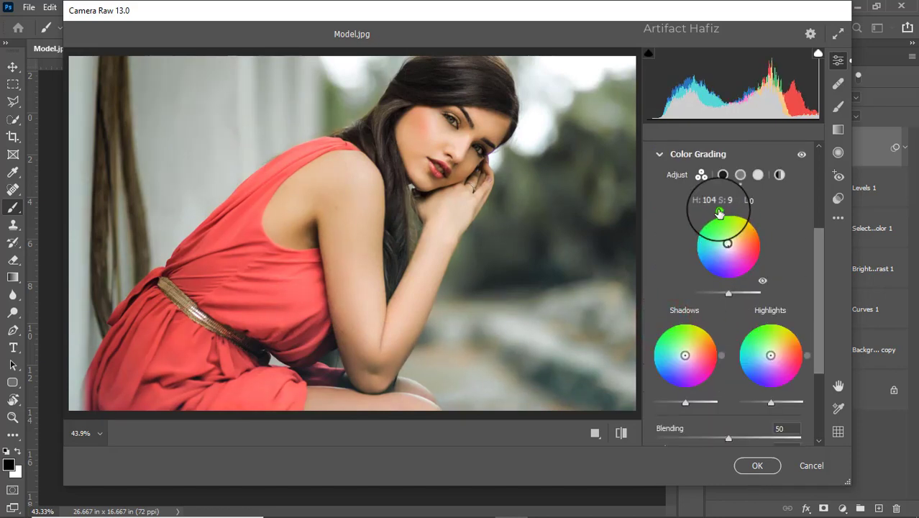
{"action": "mouse_move", "coordinate": [720, 210]}
{"action": "left_mouse_down"}
{"action": "mouse_move", "coordinate": [792, 227]}
{"action": "mouse_move", "coordinate": [775, 219]}
{"action": "left_mouse_up"}
{"action": "left_click_drag", "start_coordinate": [684, 355], "coordinate": [682, 357]}
{"action": "left_click_drag", "start_coordinate": [770, 355], "coordinate": [774, 351]}
Step: In the Camera Raw effects, set Vignetting to -10
{"action": "scroll", "coordinate": [780, 312], "scroll_direction": "down", "scroll_amount": 4}
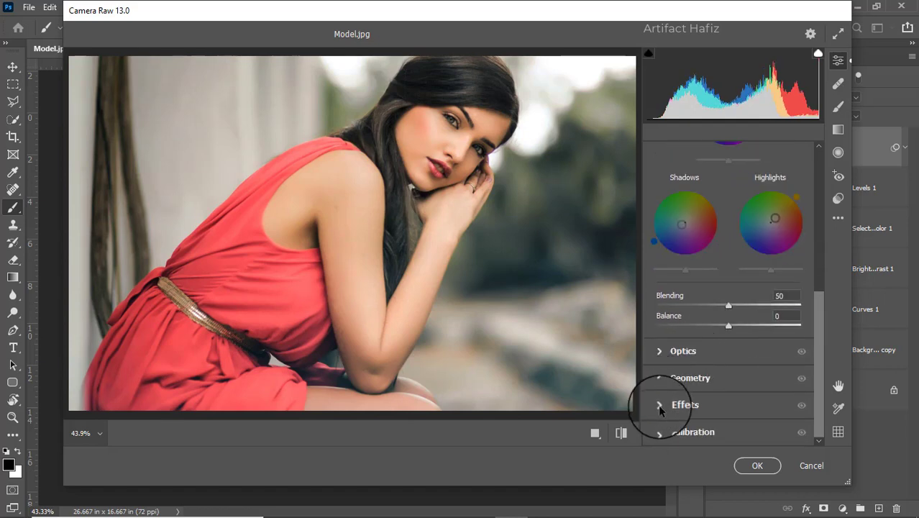
{"action": "left_click", "coordinate": [660, 407]}
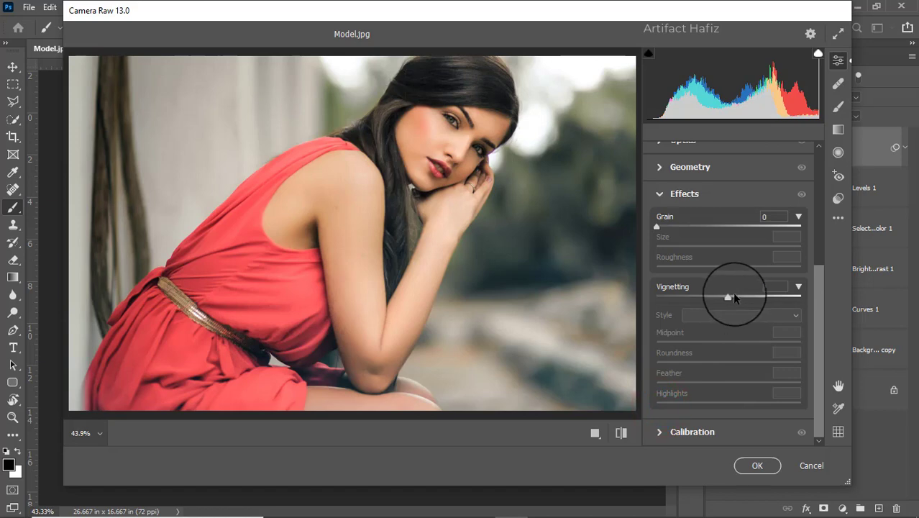
{"action": "left_click_drag", "start_coordinate": [729, 295], "coordinate": [721, 295]}
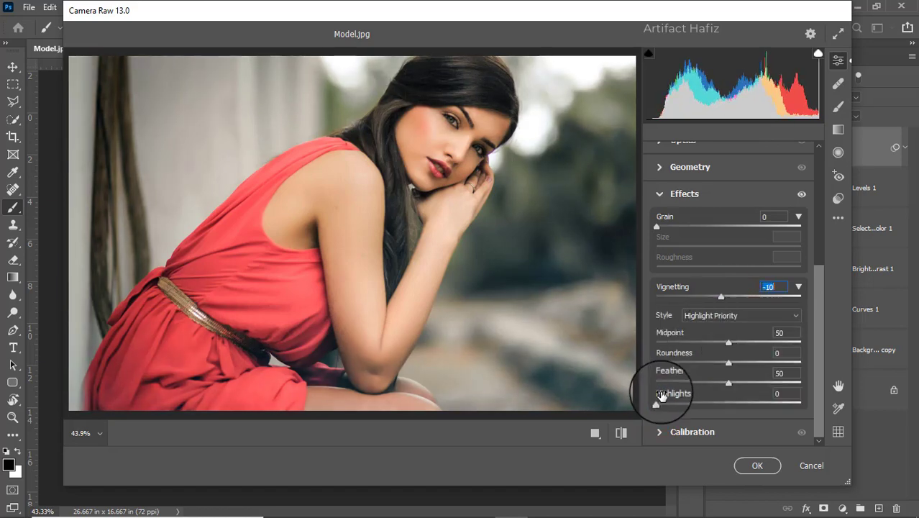
Step: In Calibration, set the saturation of Red Primary to -10, Green Primary to +7 and Blue Primary to +7, and apply the Camera Raw Filter
{"action": "left_click", "coordinate": [659, 433]}
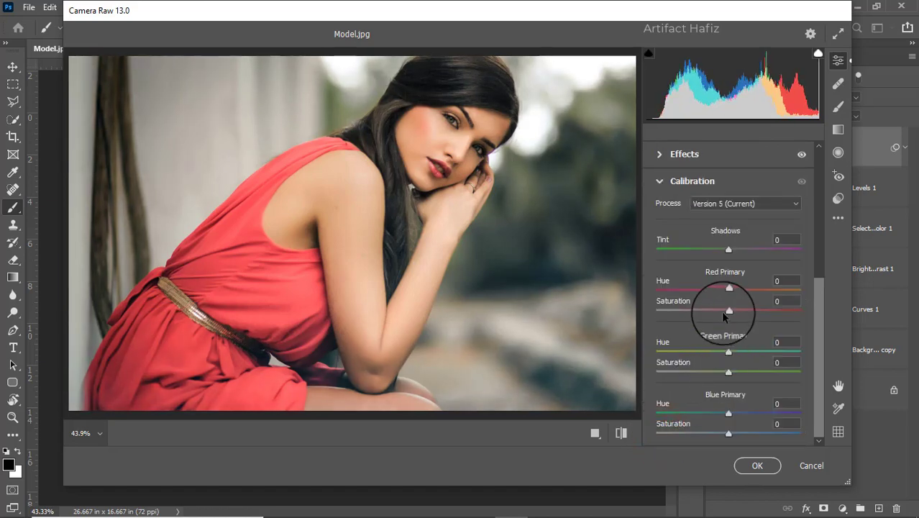
{"action": "left_click_drag", "start_coordinate": [724, 310], "coordinate": [721, 311]}
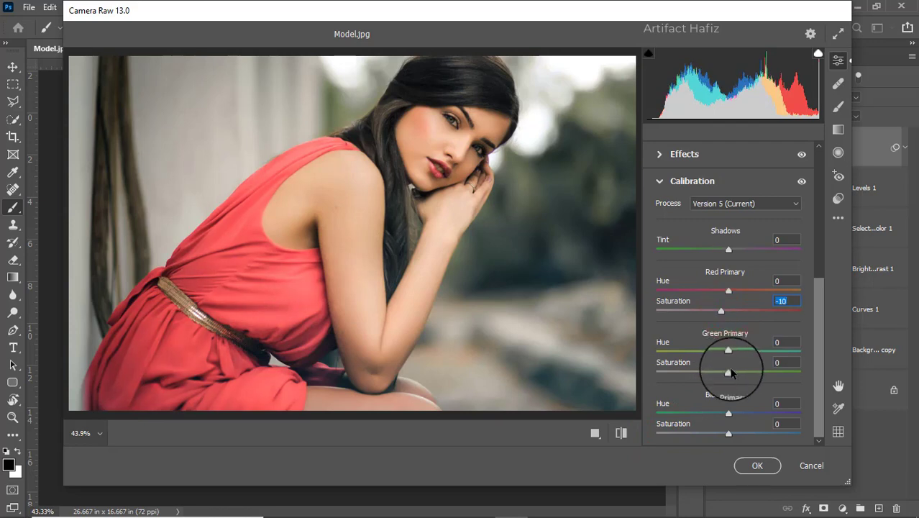
{"action": "left_click_drag", "start_coordinate": [728, 371], "coordinate": [738, 371]}
{"action": "left_click", "coordinate": [732, 372]}
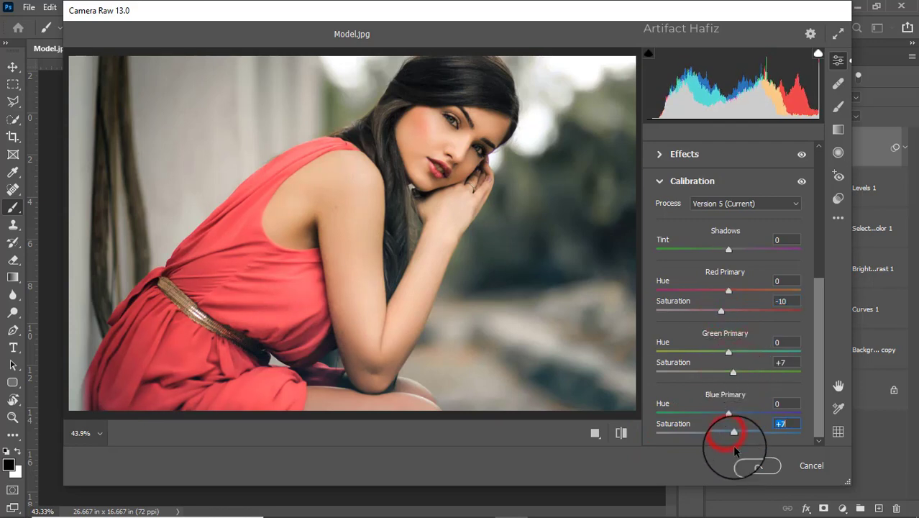
{"action": "left_click", "coordinate": [757, 465]}
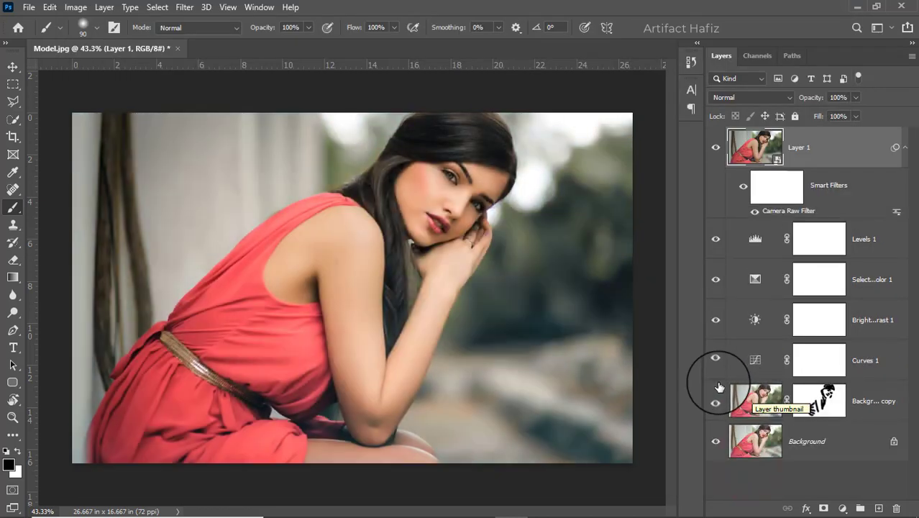
Step: Compare the original with the graded portrait by hiding and showing all layers above the Background layer
{"action": "left_click", "coordinate": [716, 440], "text": "alt"}
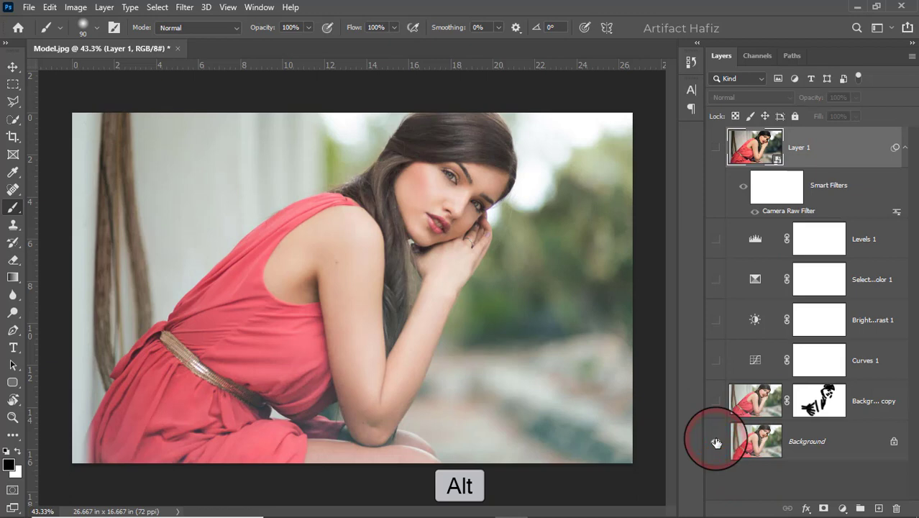
{"action": "left_click", "coordinate": [715, 442], "text": "alt"}
{"action": "left_click", "coordinate": [715, 441], "text": "alt"}
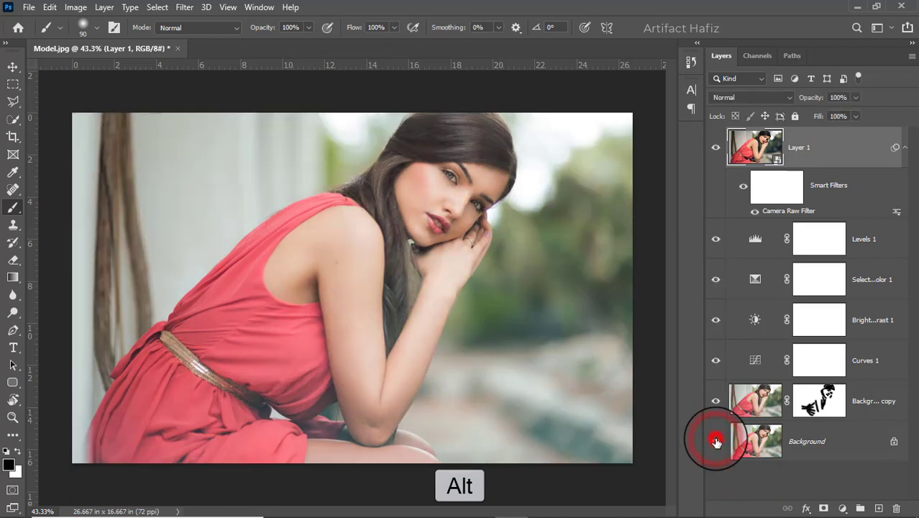
{"action": "left_click", "coordinate": [715, 441], "text": "alt"}
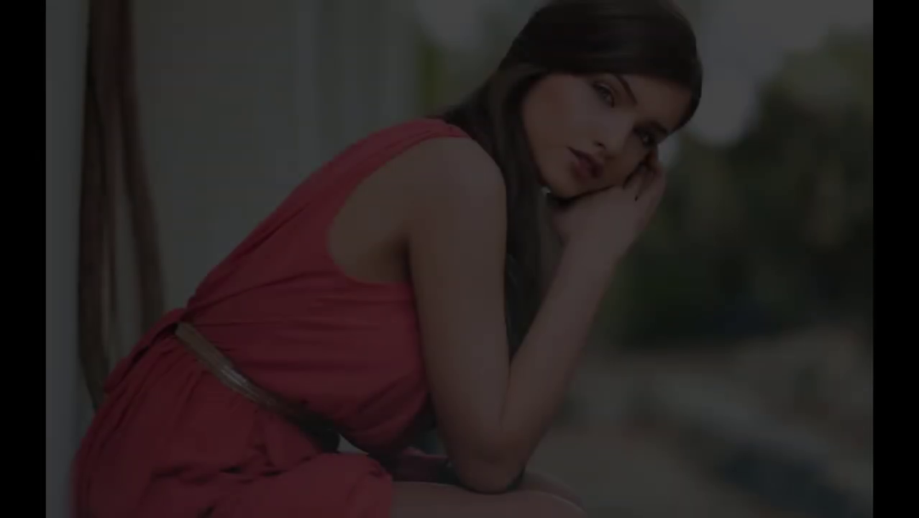